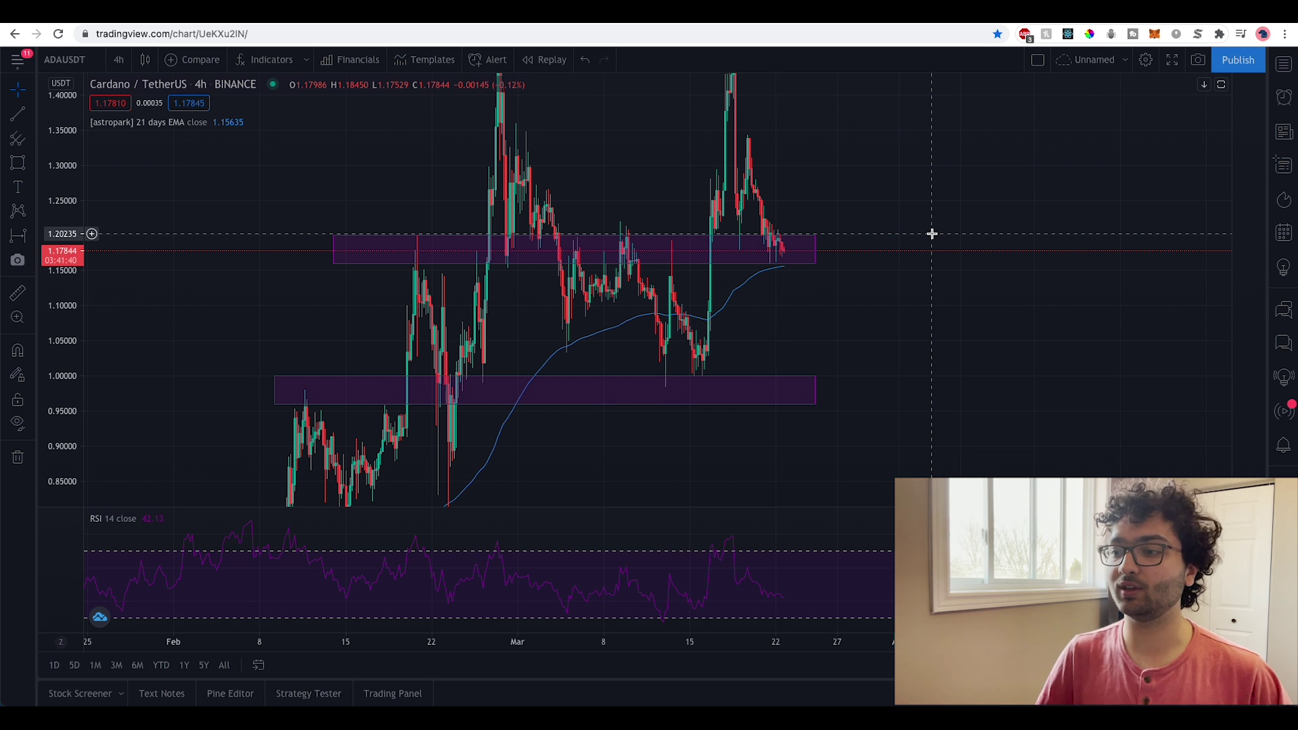
- Switch to CoinMarketCap and scroll the prices table to Cardano (ADA), fifth at $1.18
key(ctrl+Tab)
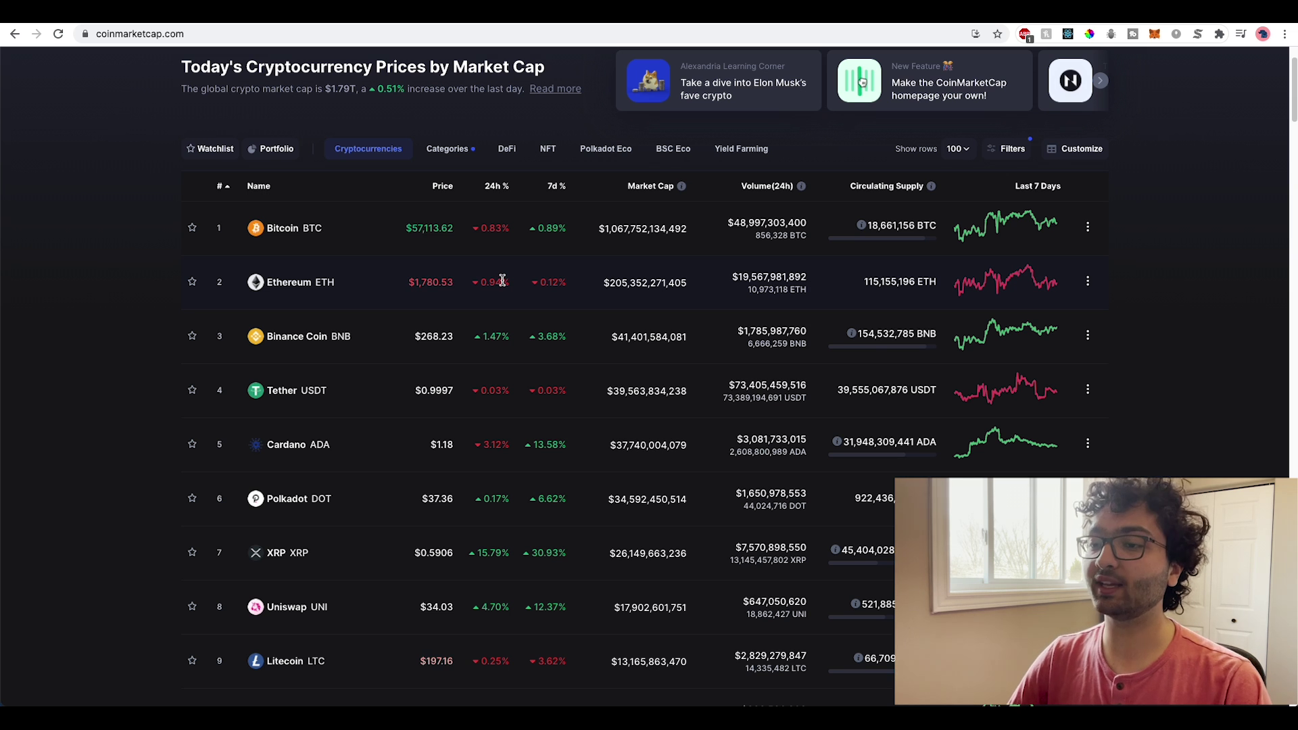
scroll(502, 280, down, 1)
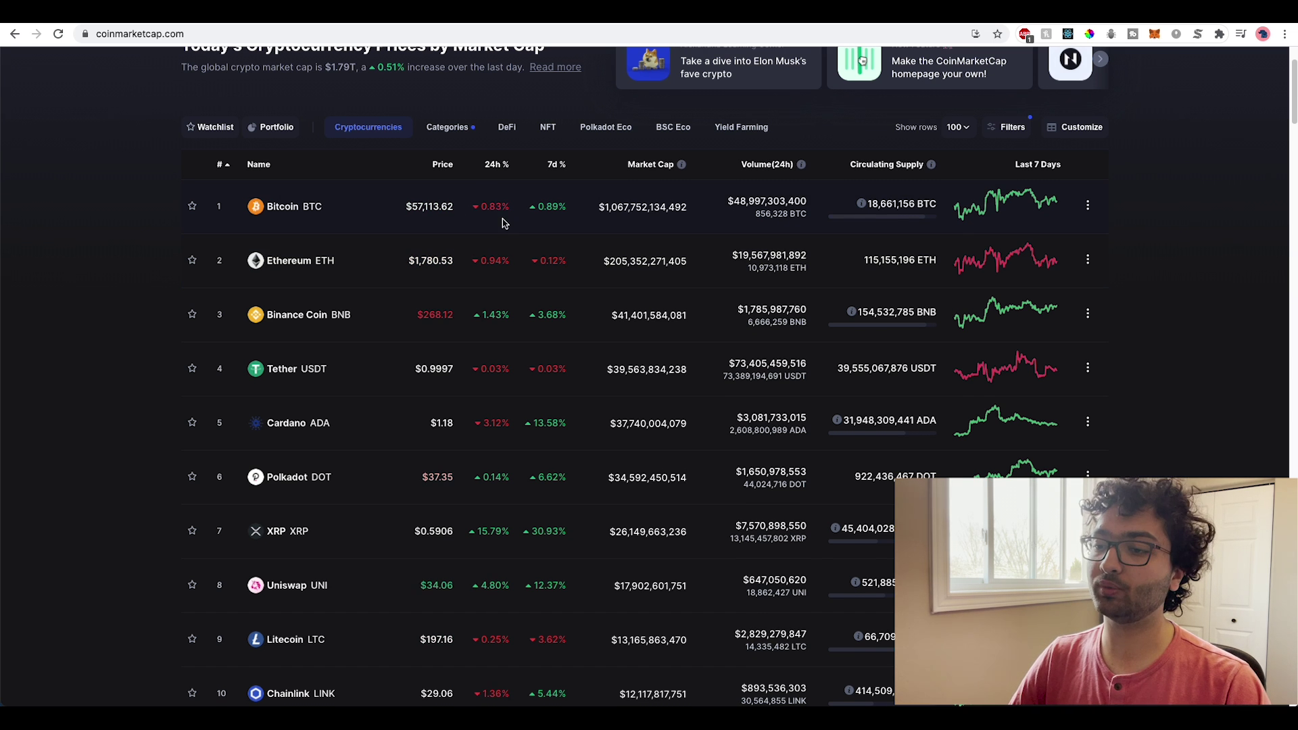
scroll(500, 237, down, 1)
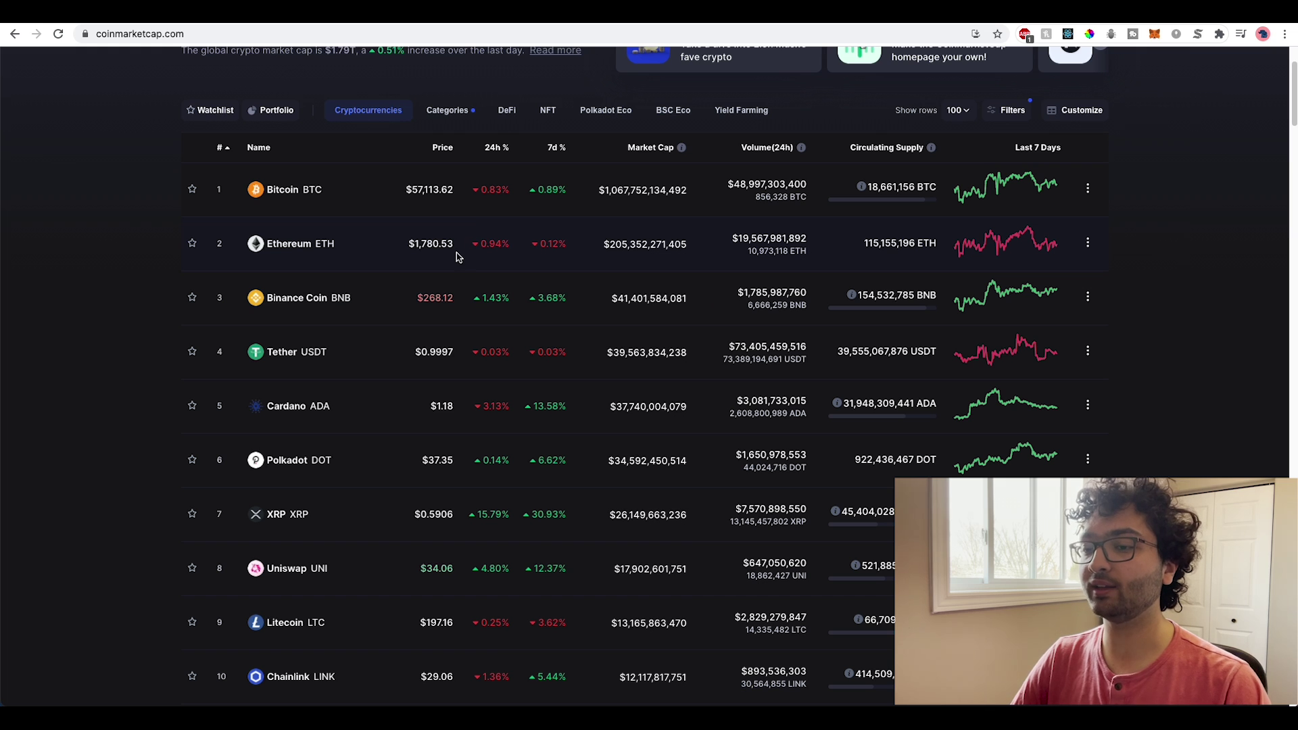
scroll(487, 300, down, 2)
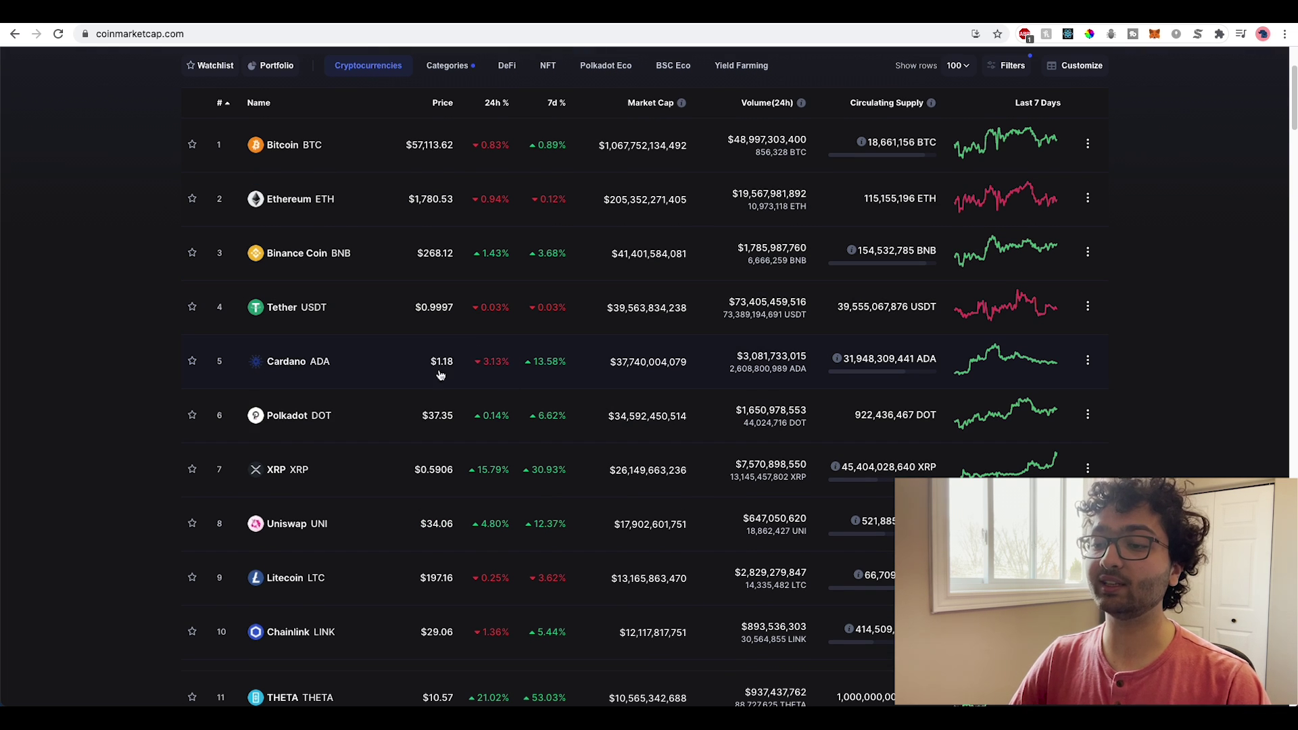
scroll(507, 371, down, 1)
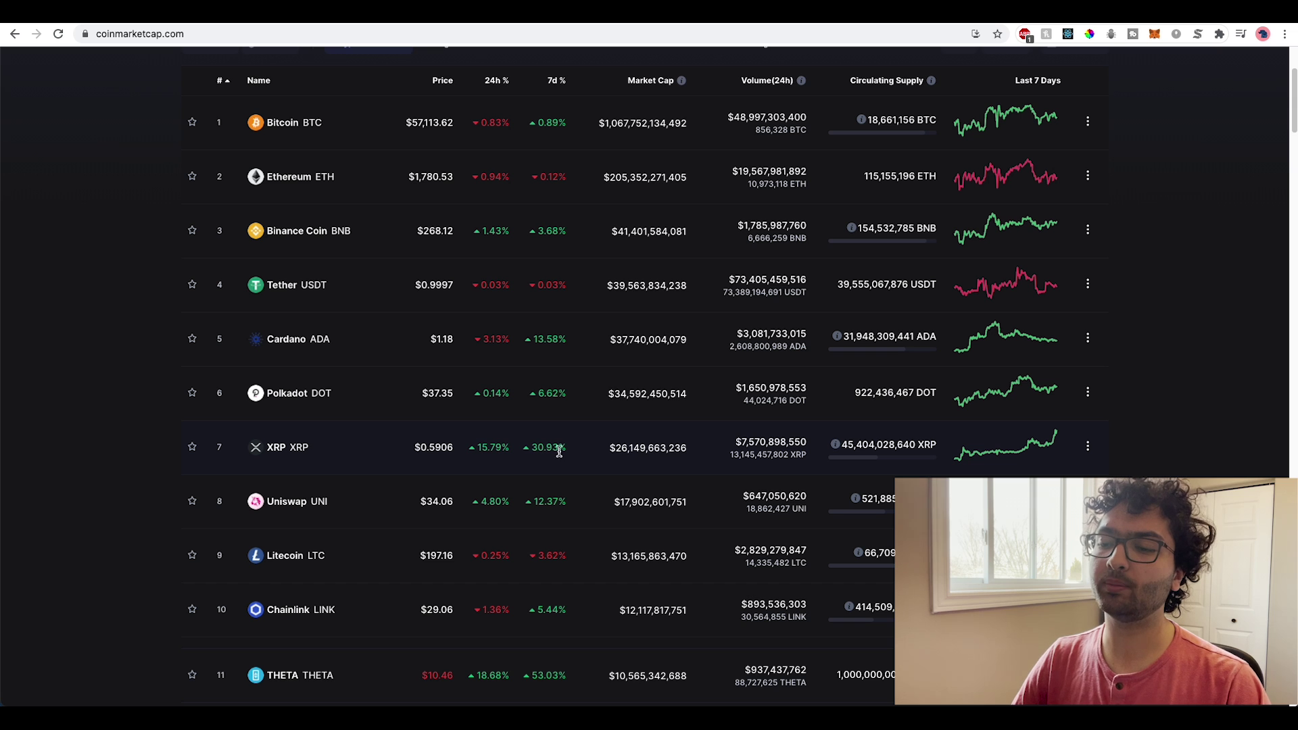
scroll(501, 453, down, 1)
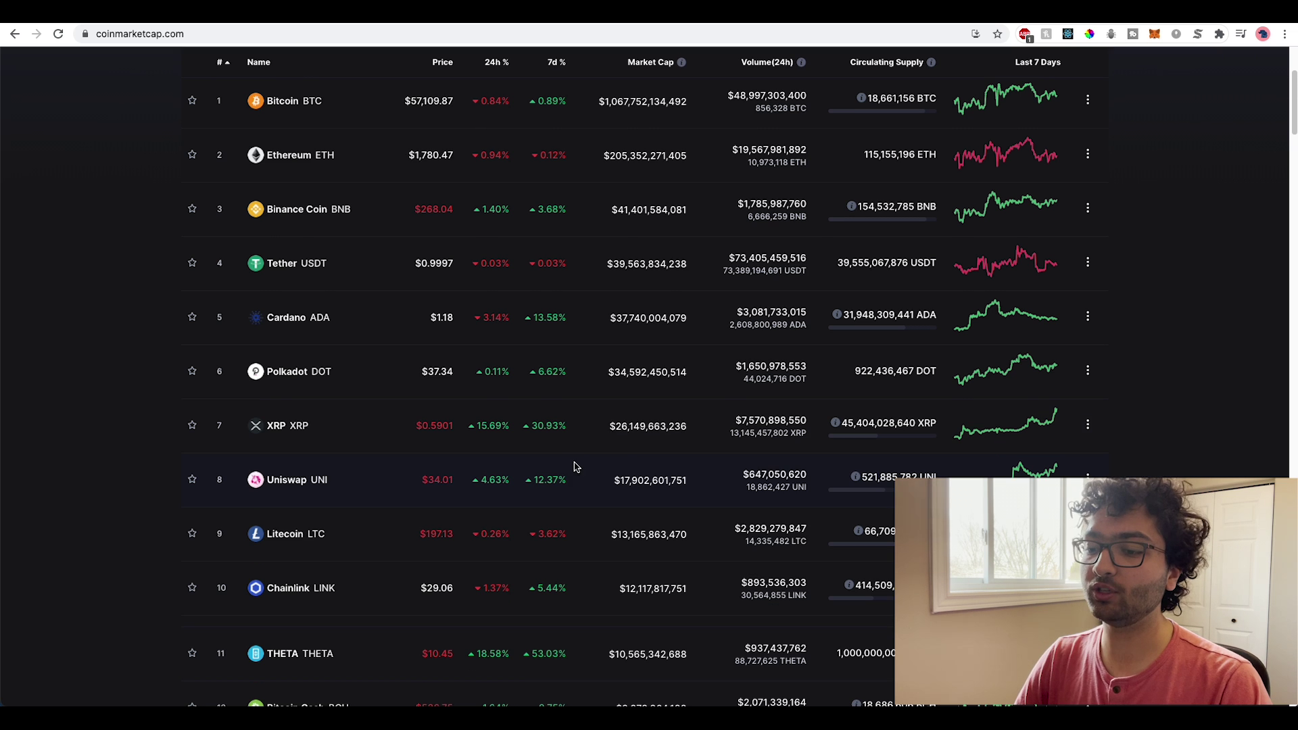
scroll(507, 470, up, 1)
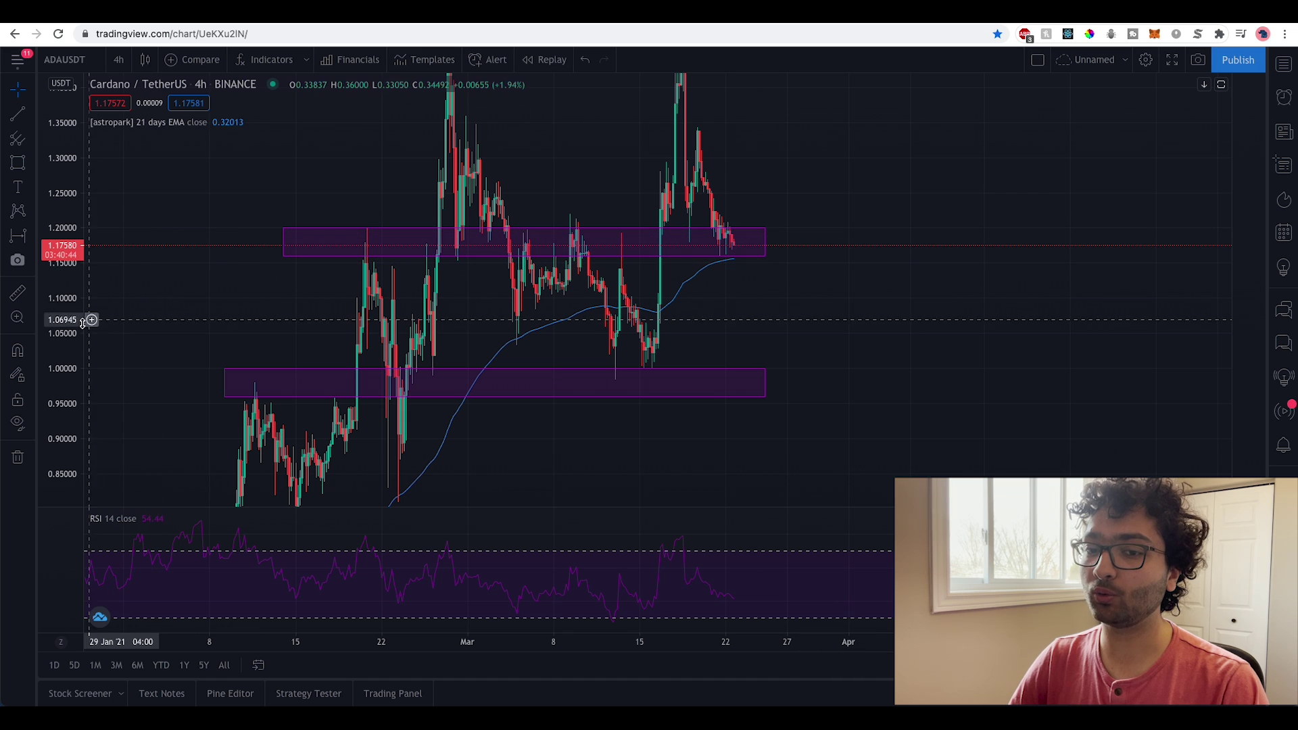
- Zoom the ADA 4-hour chart onto recent candles in the 1.16–1.20 purple zone above the EMA
drag(62, 318, 62, 379)
drag(663, 313, 863, 420)
scroll(420, 313, up, 2)
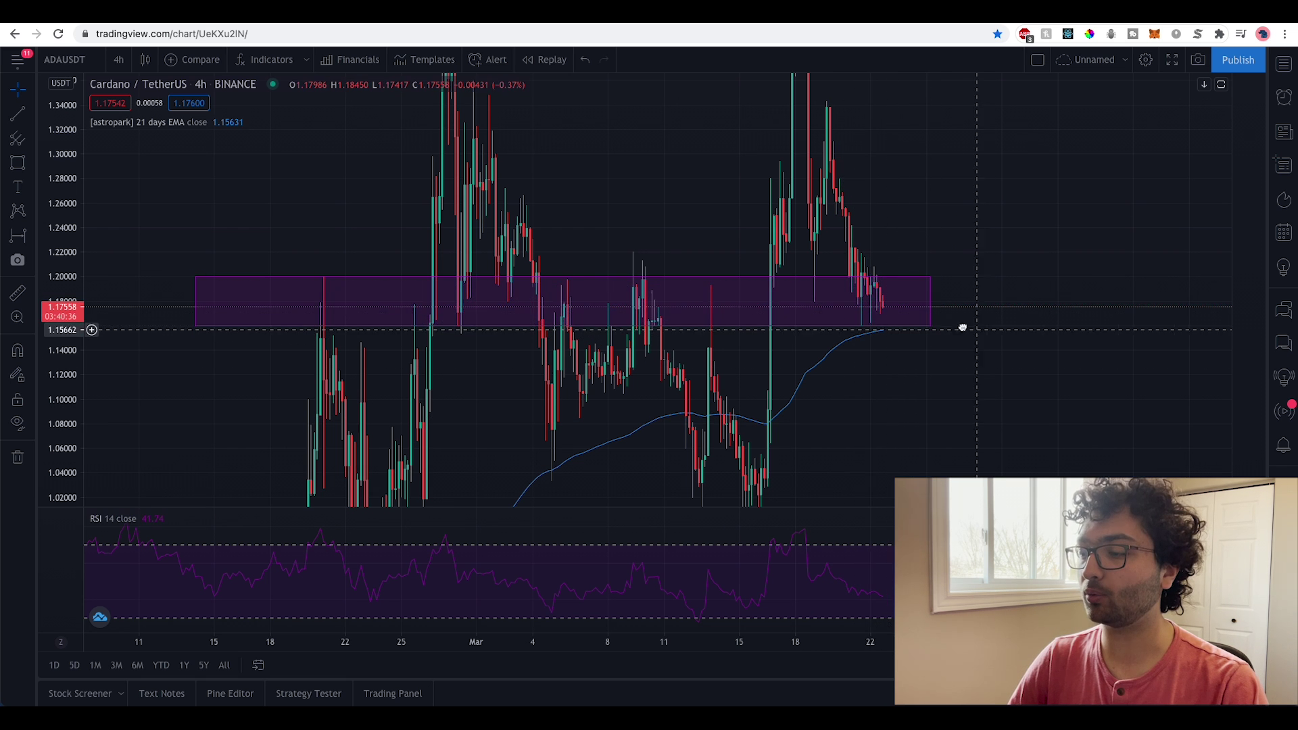
scroll(962, 327, right, 3)
scroll(927, 269, up, 5)
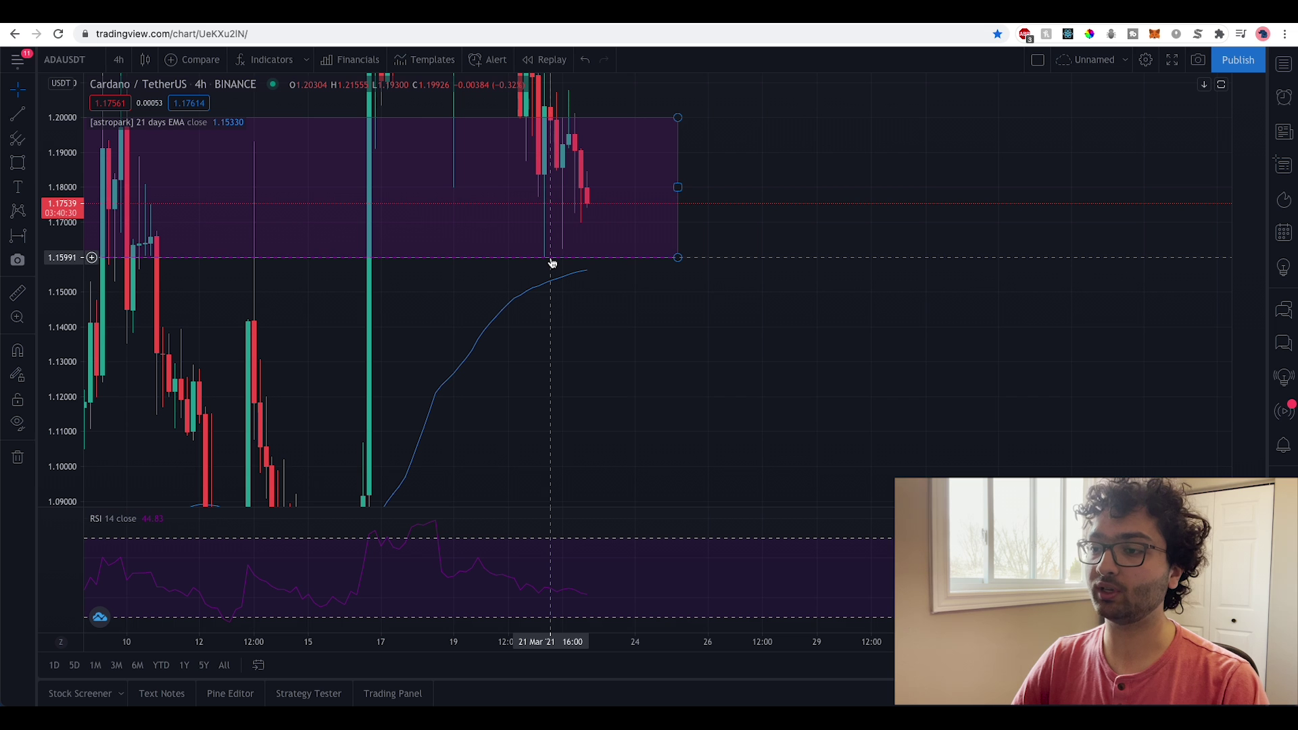
scroll(561, 267, down, 5)
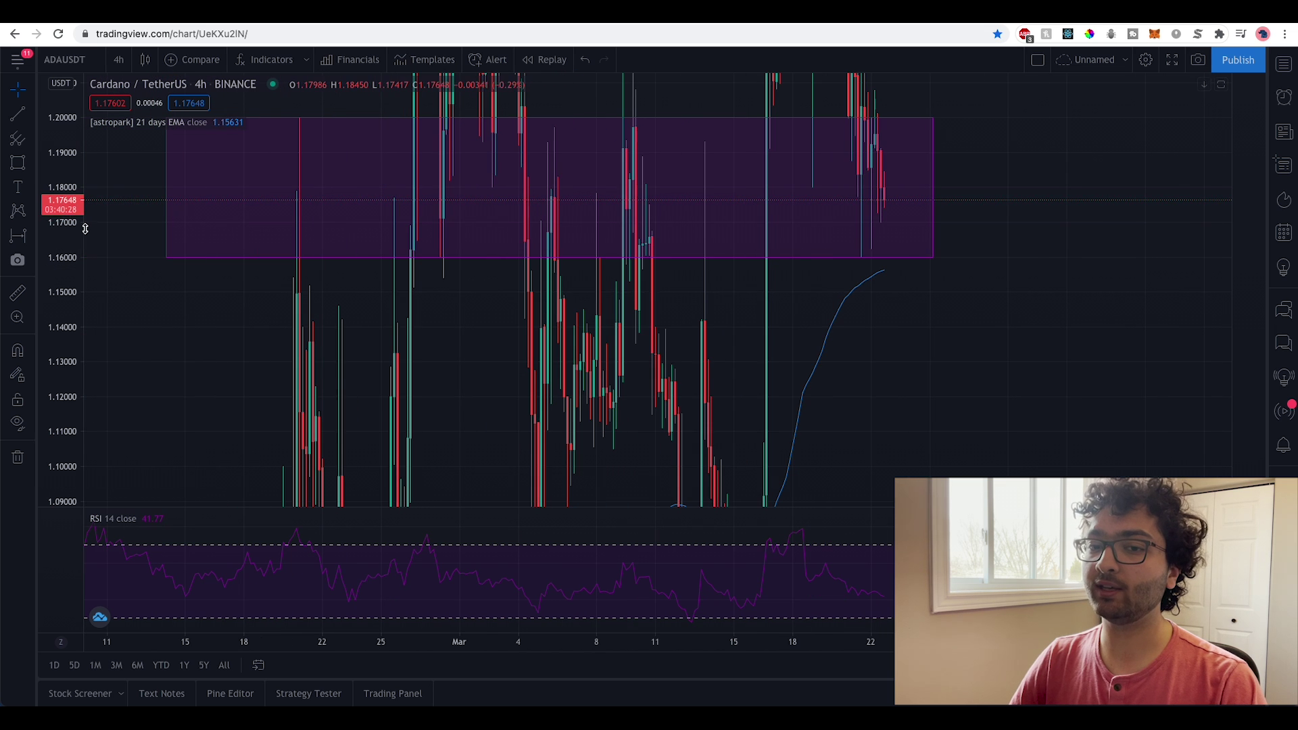
drag(68, 203, 248, 411)
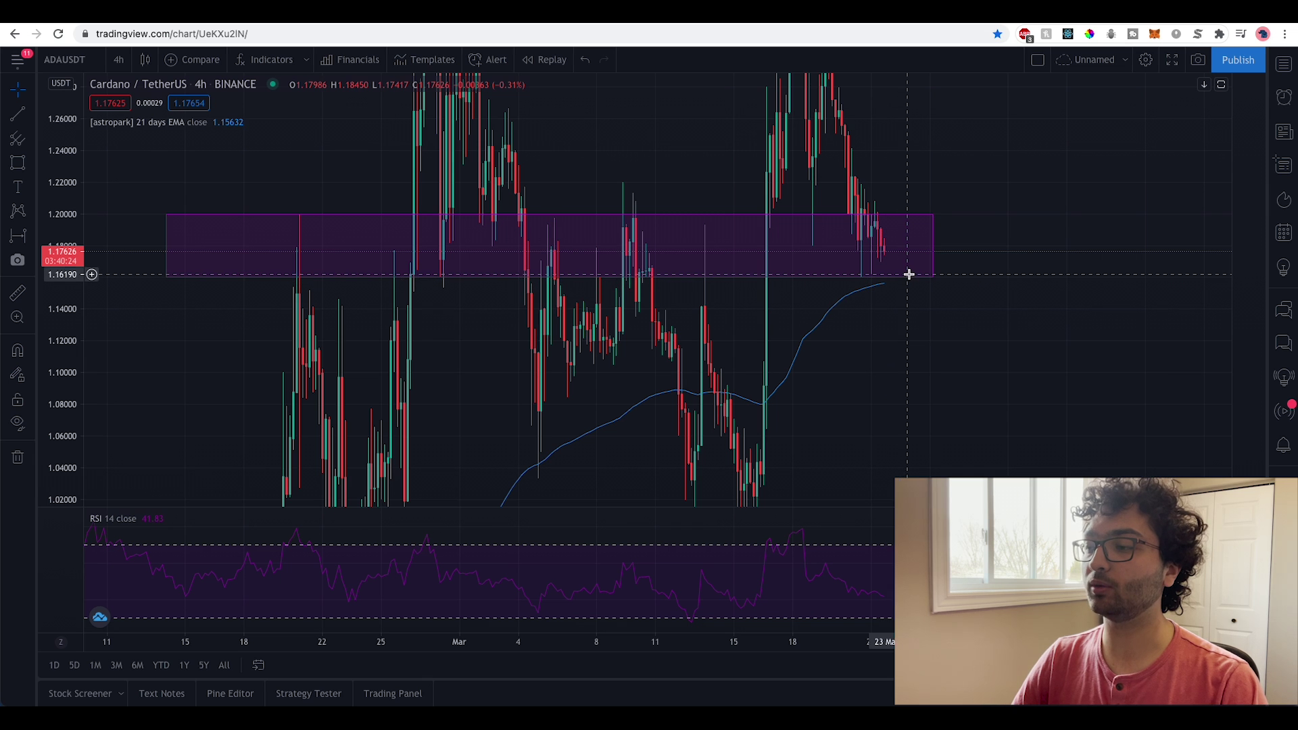
mouse_move(933, 277)
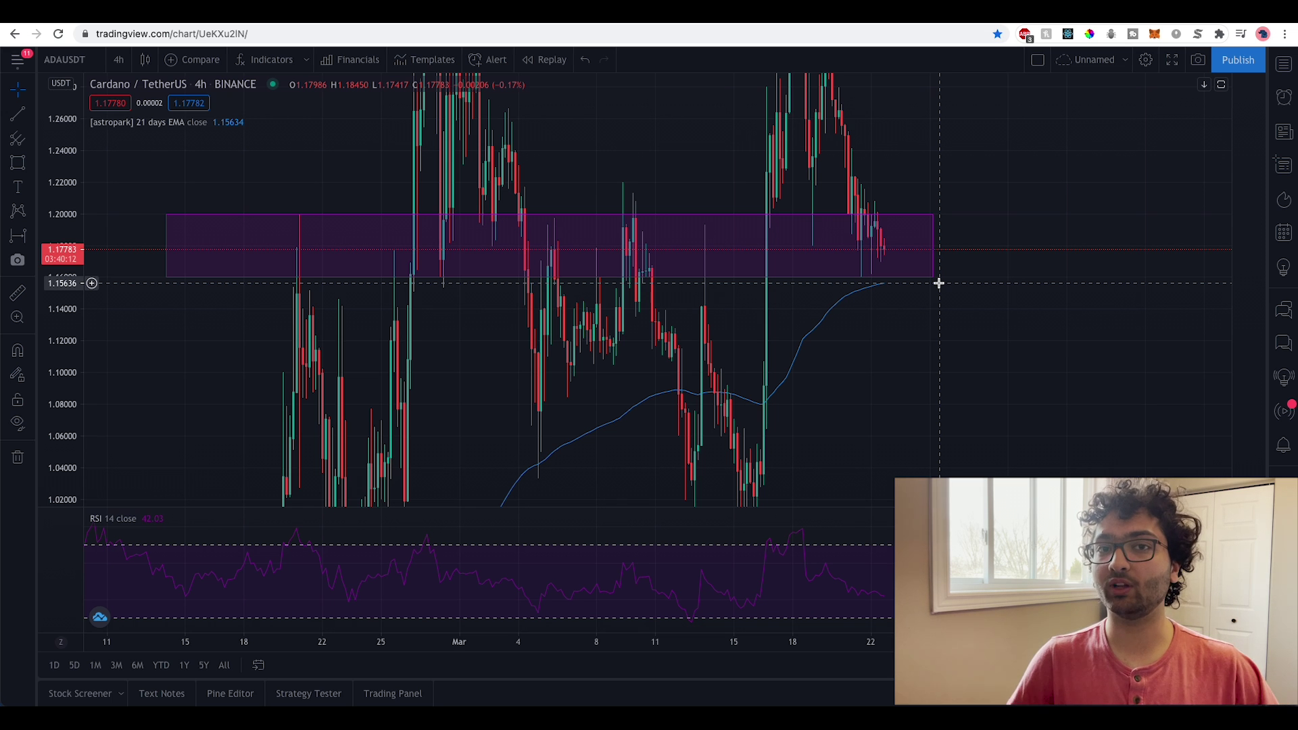
- Pan and rescale the 4-hour chart until both purple zones, 1.16–1.20 and 0.96–1.00, show
drag(944, 286, 895, 302)
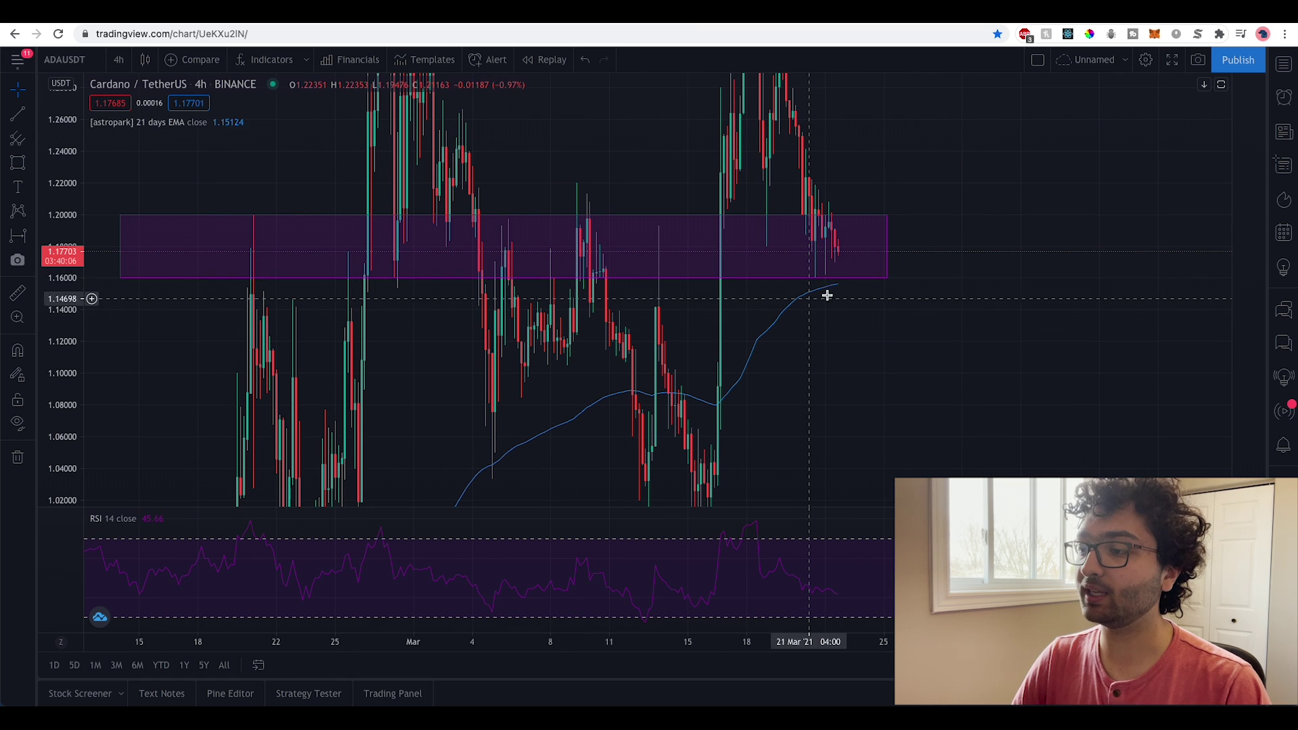
scroll(857, 311, right, 1)
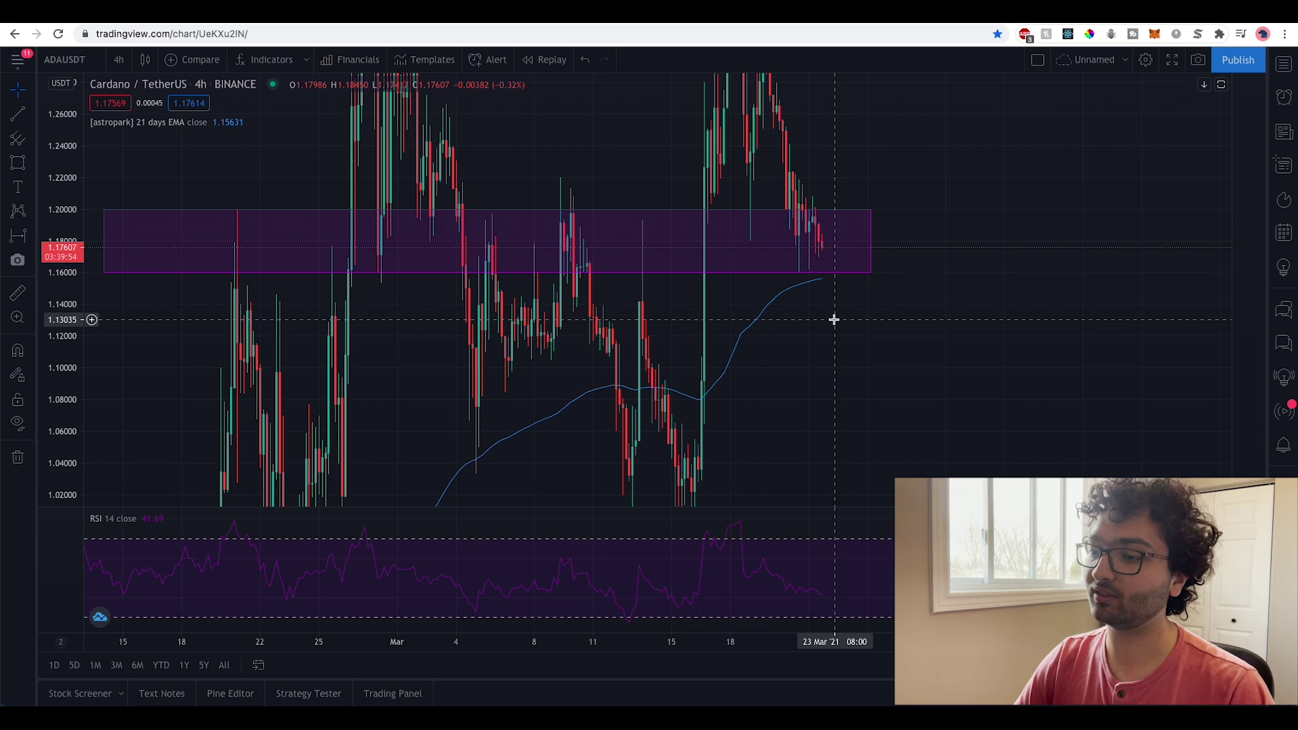
drag(831, 318, 849, 275)
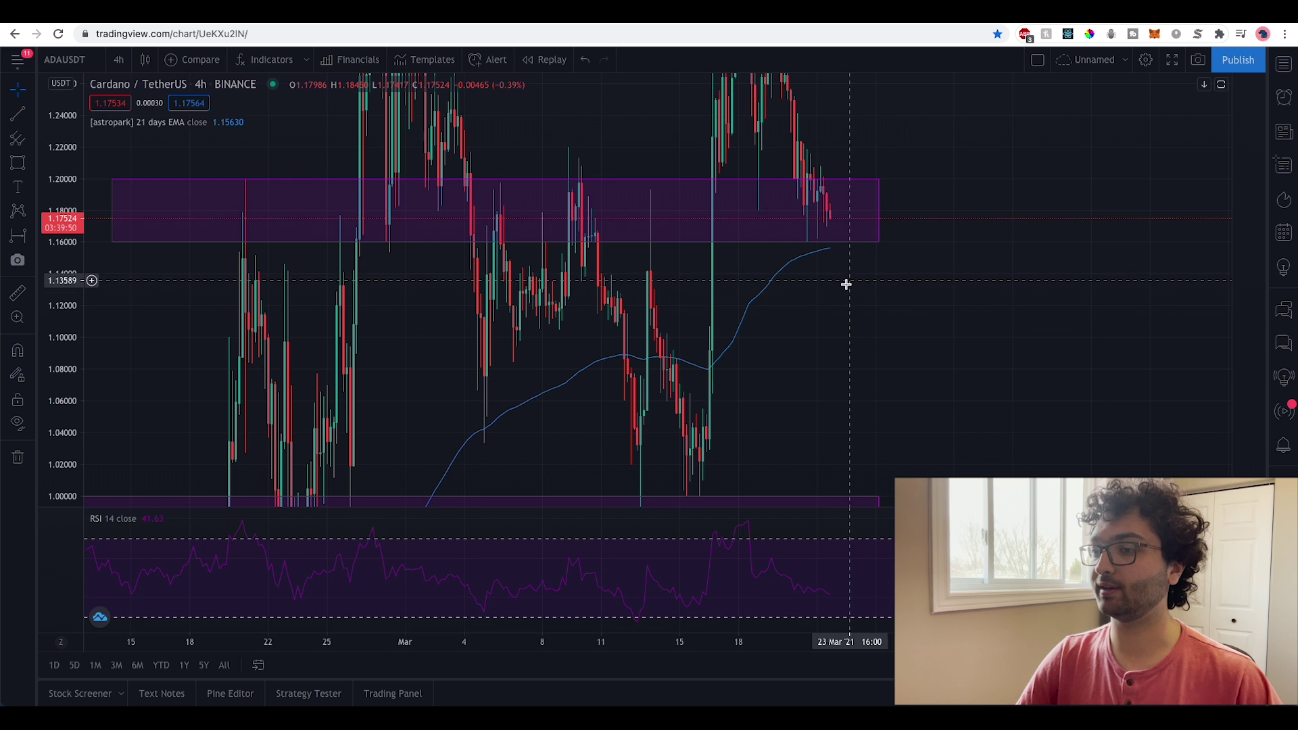
drag(846, 281, 919, 261)
drag(68, 324, 70, 360)
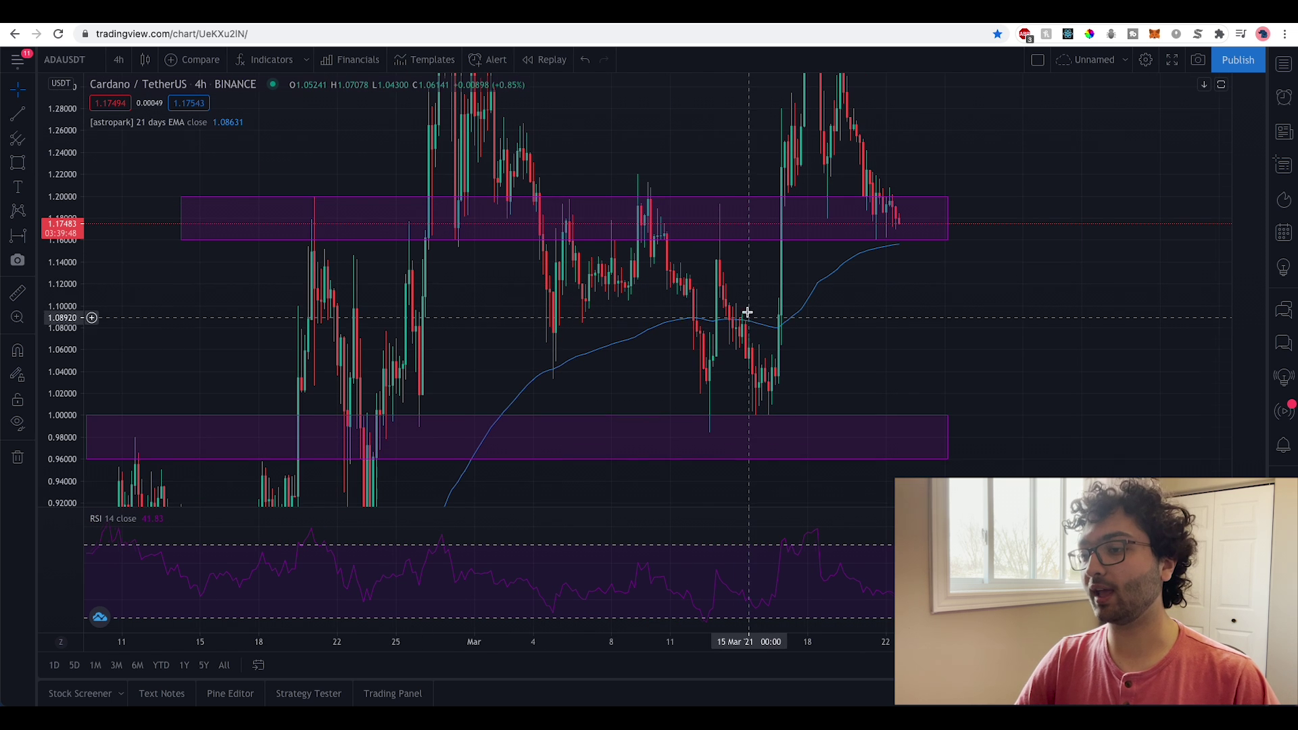
drag(747, 310, 739, 287)
drag(961, 214, 945, 255)
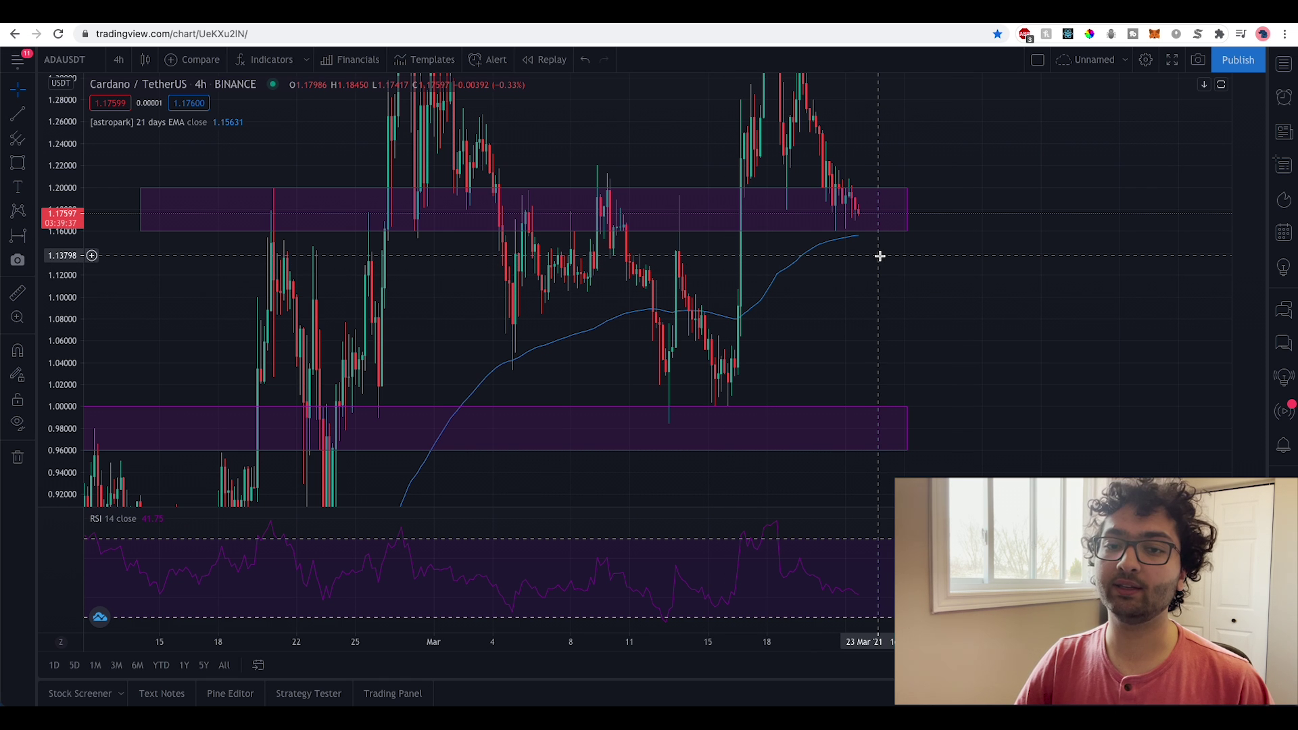
drag(852, 272, 952, 276)
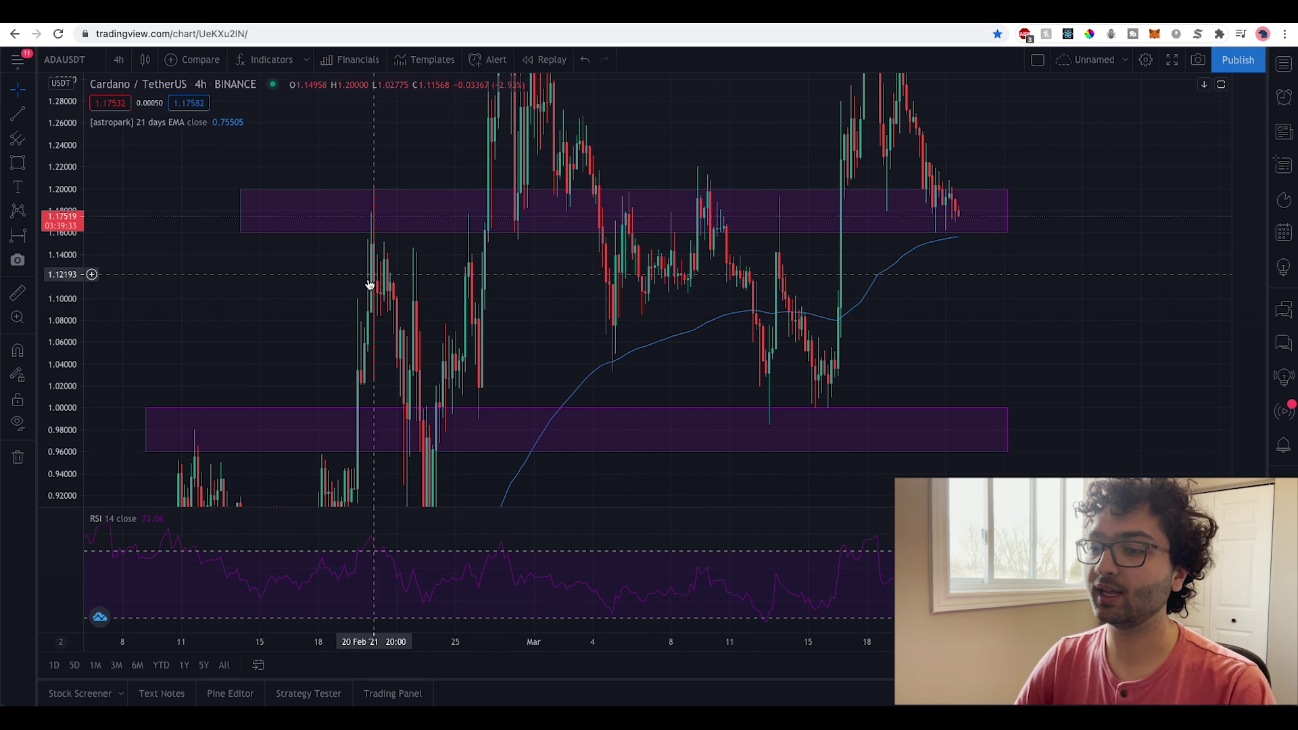
scroll(617, 313, right, 3)
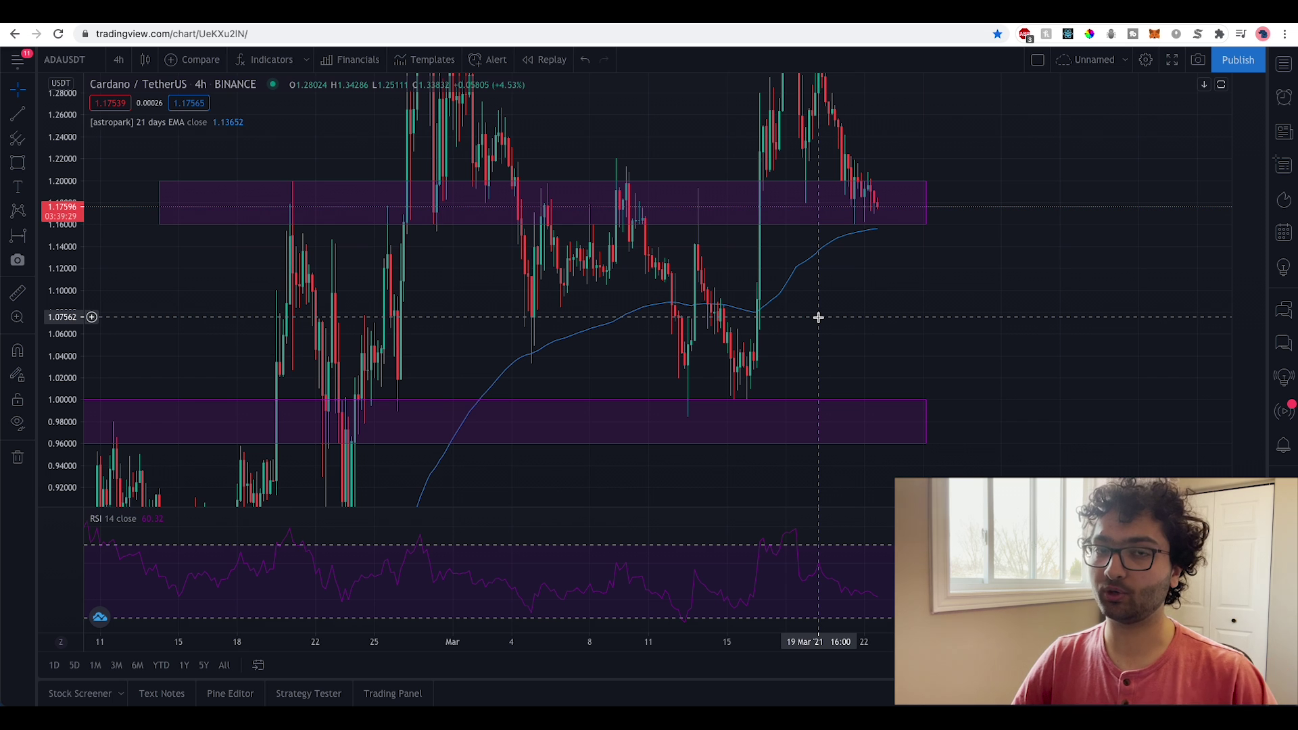
drag(822, 330, 835, 320)
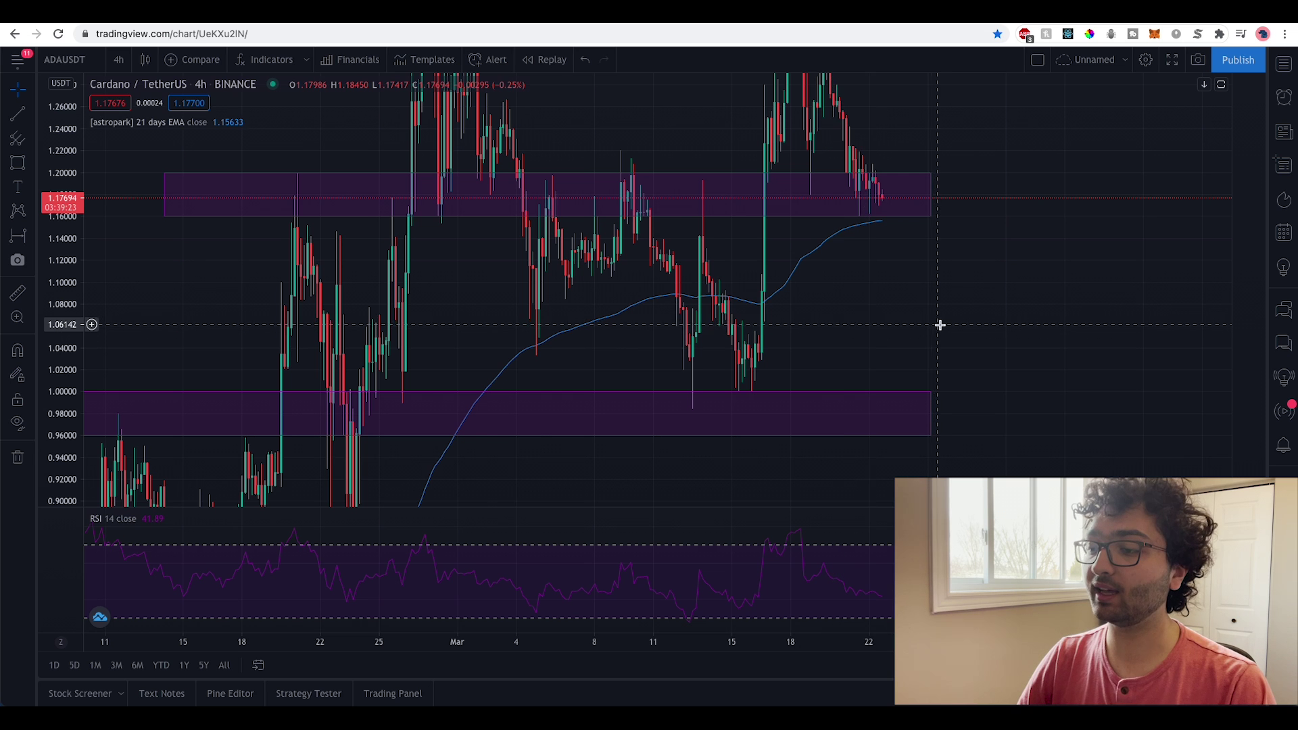
scroll(942, 326, up, 2)
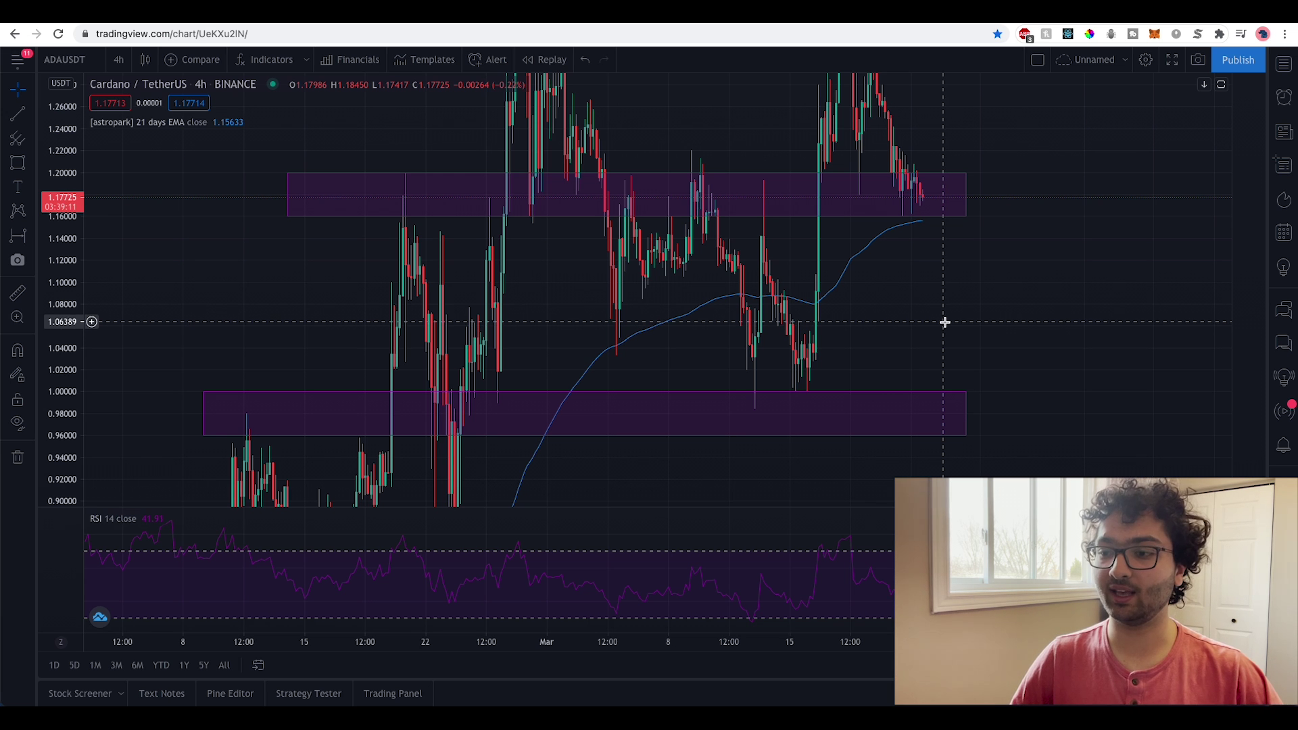
drag(945, 323, 968, 234)
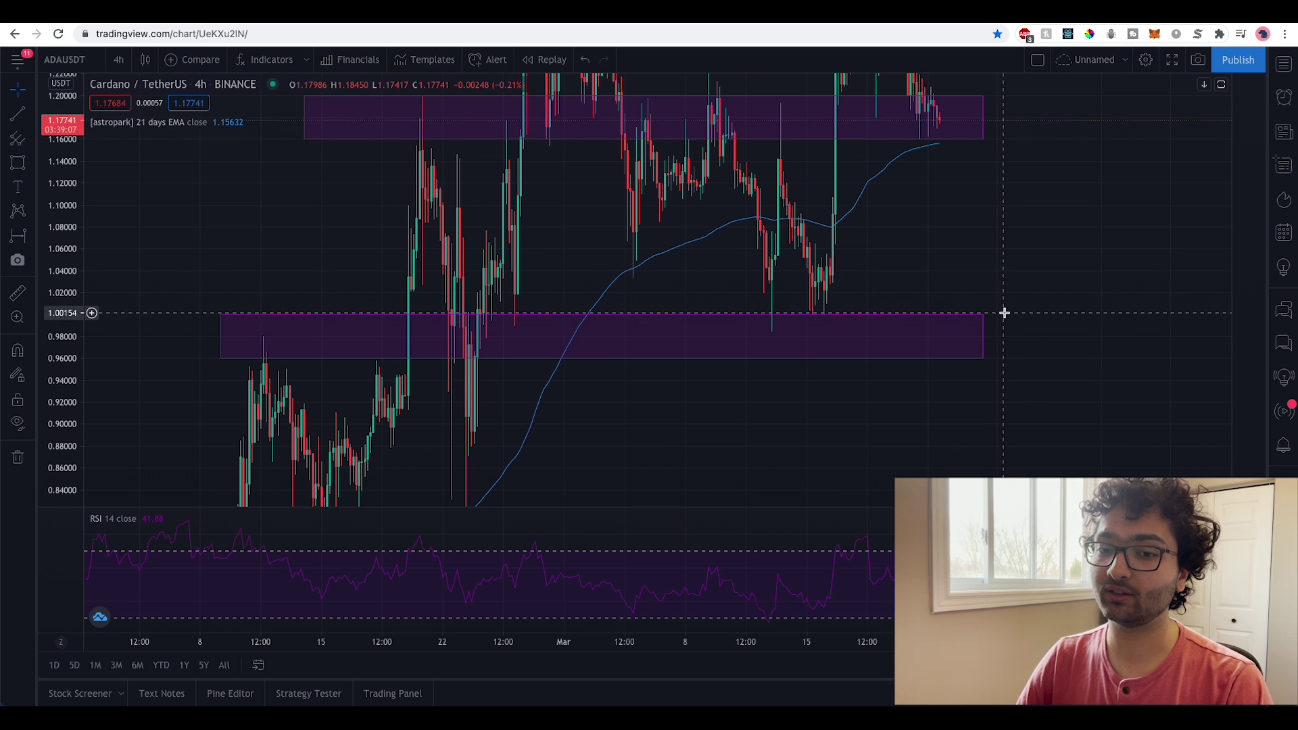
drag(975, 440, 995, 452)
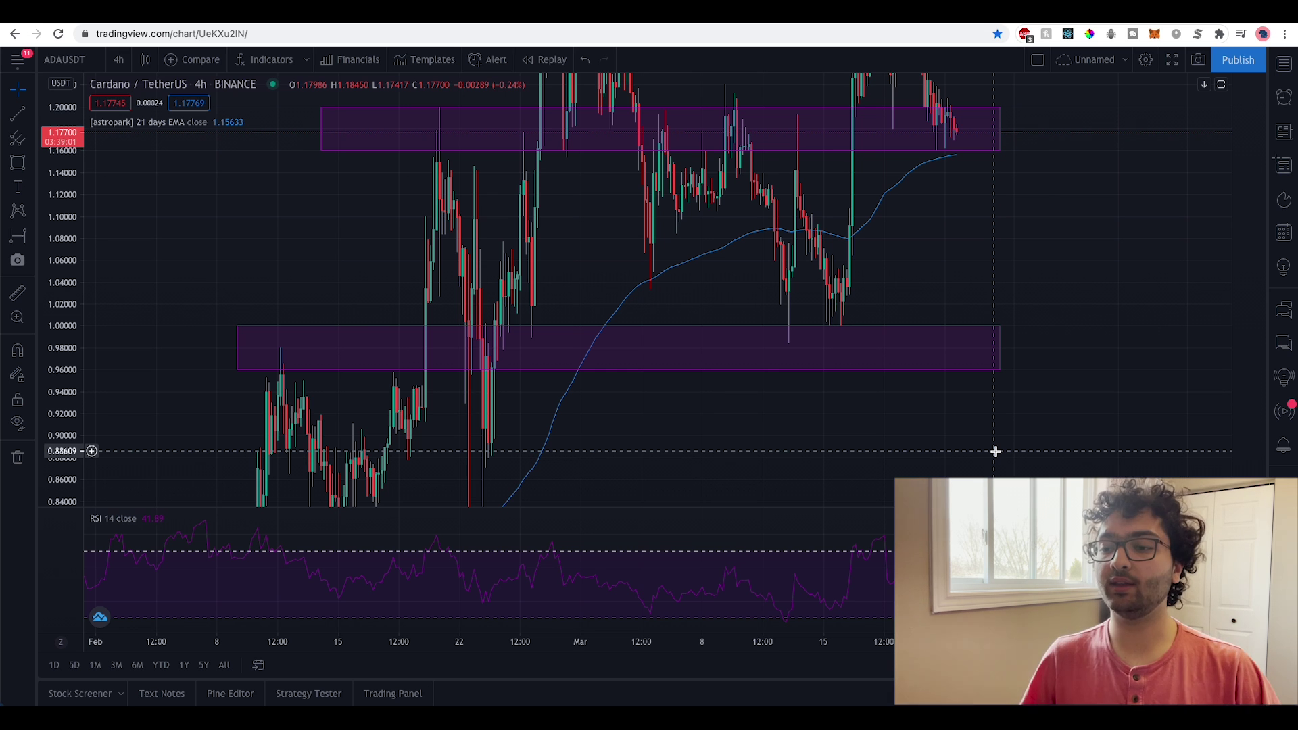
drag(959, 275, 768, 339)
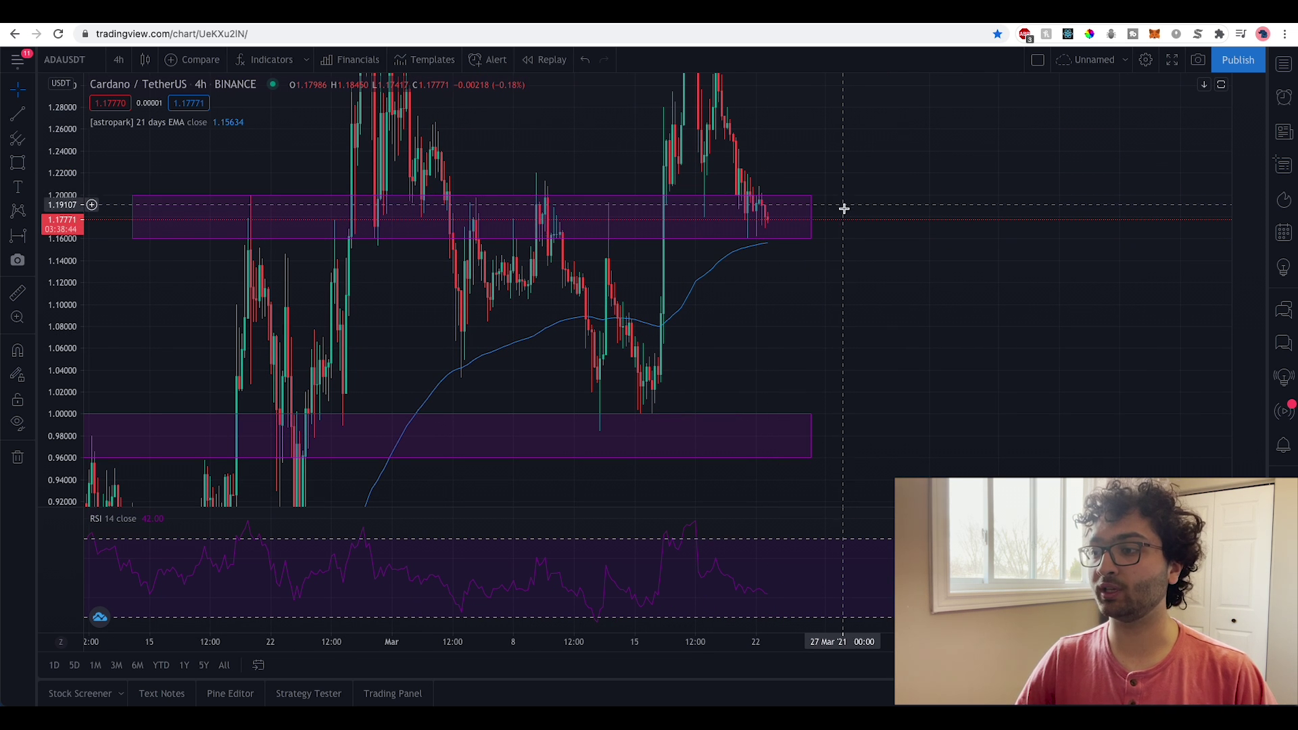
drag(865, 274, 886, 281)
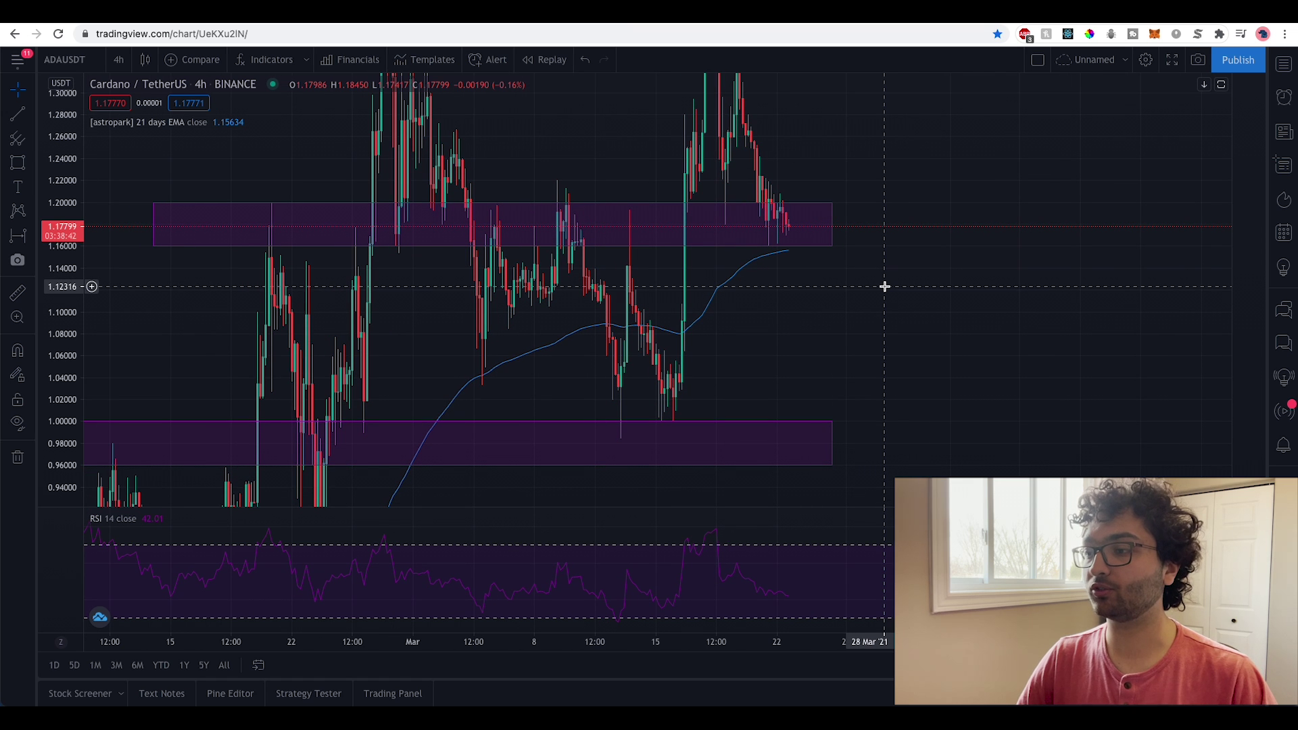
click(815, 248)
click(926, 266)
scroll(924, 278, left, 3)
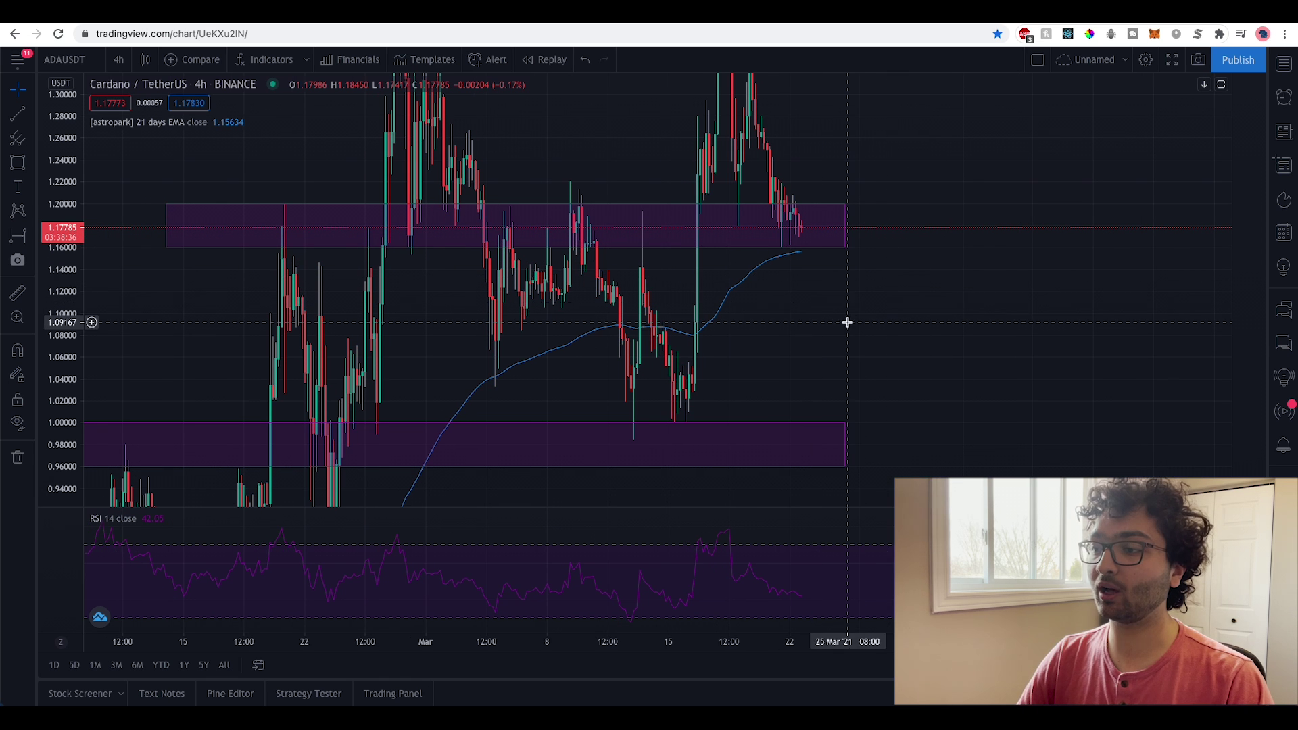
drag(172, 162, 144, 275)
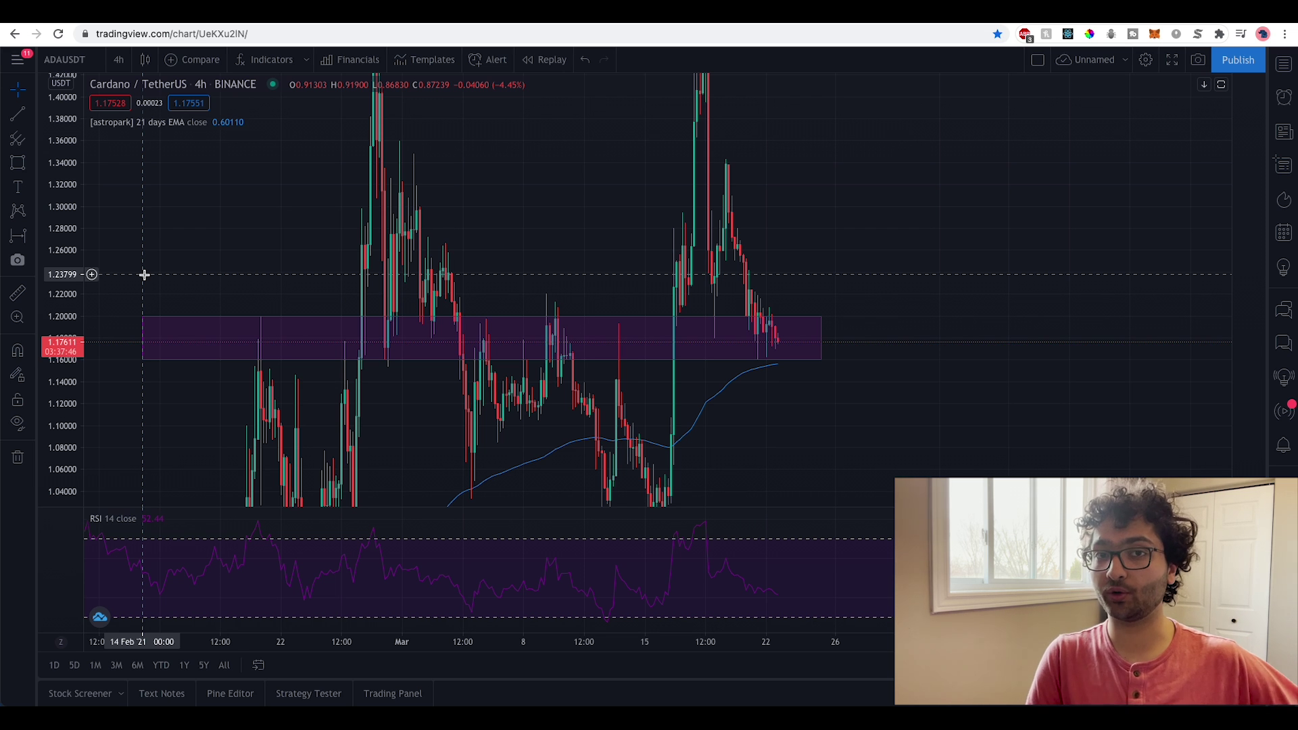
drag(878, 360, 901, 306)
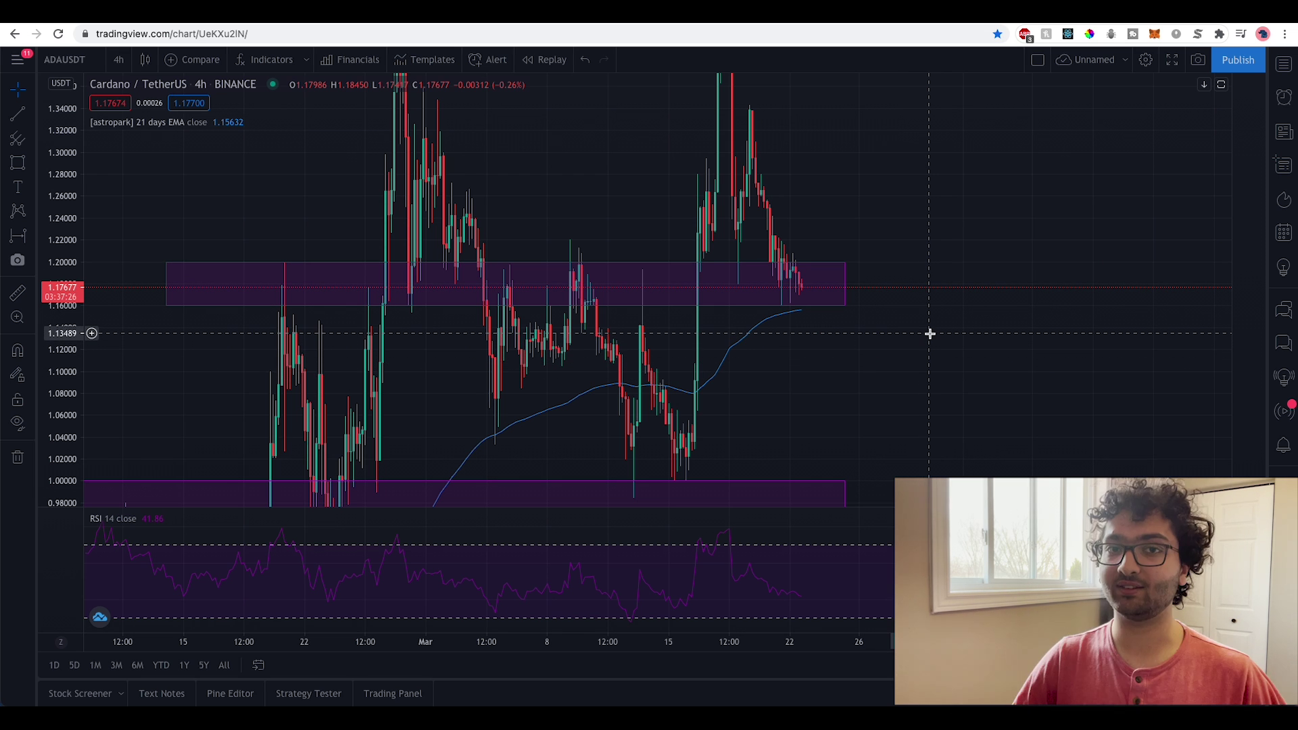
drag(939, 335, 952, 442)
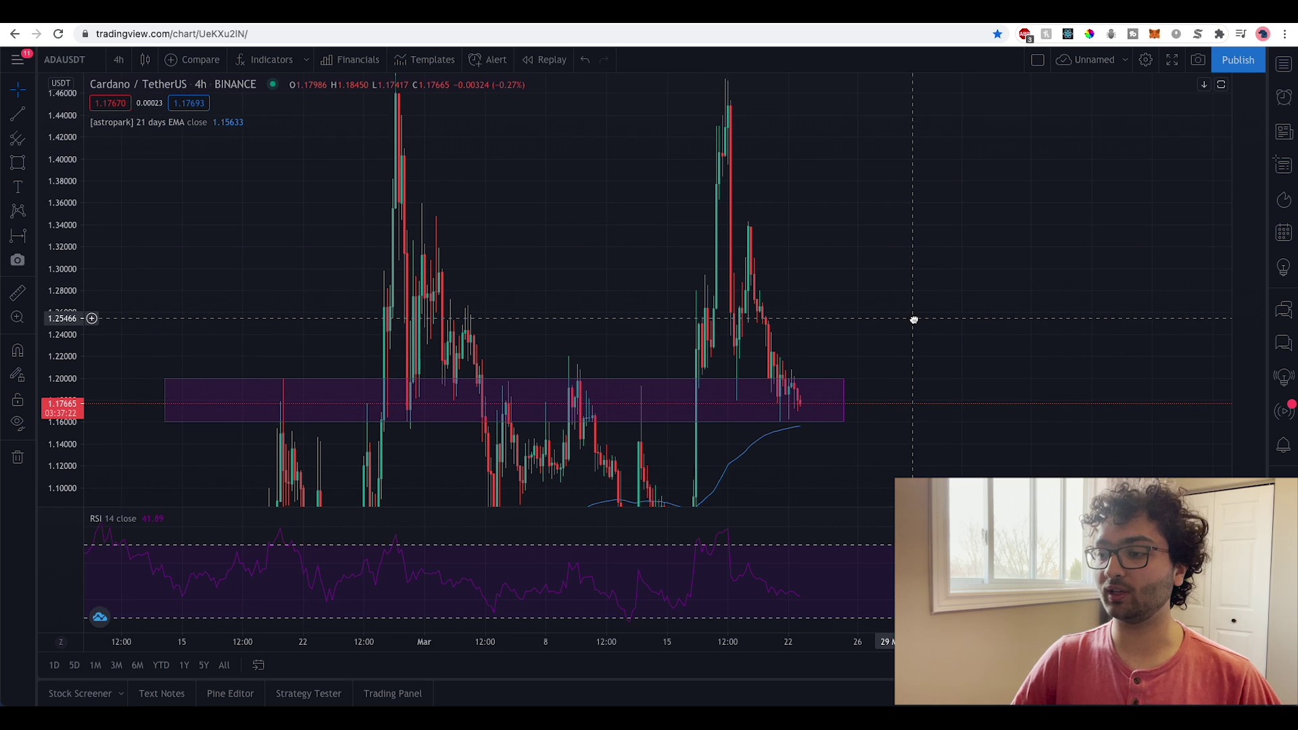
scroll(909, 315, up, 3)
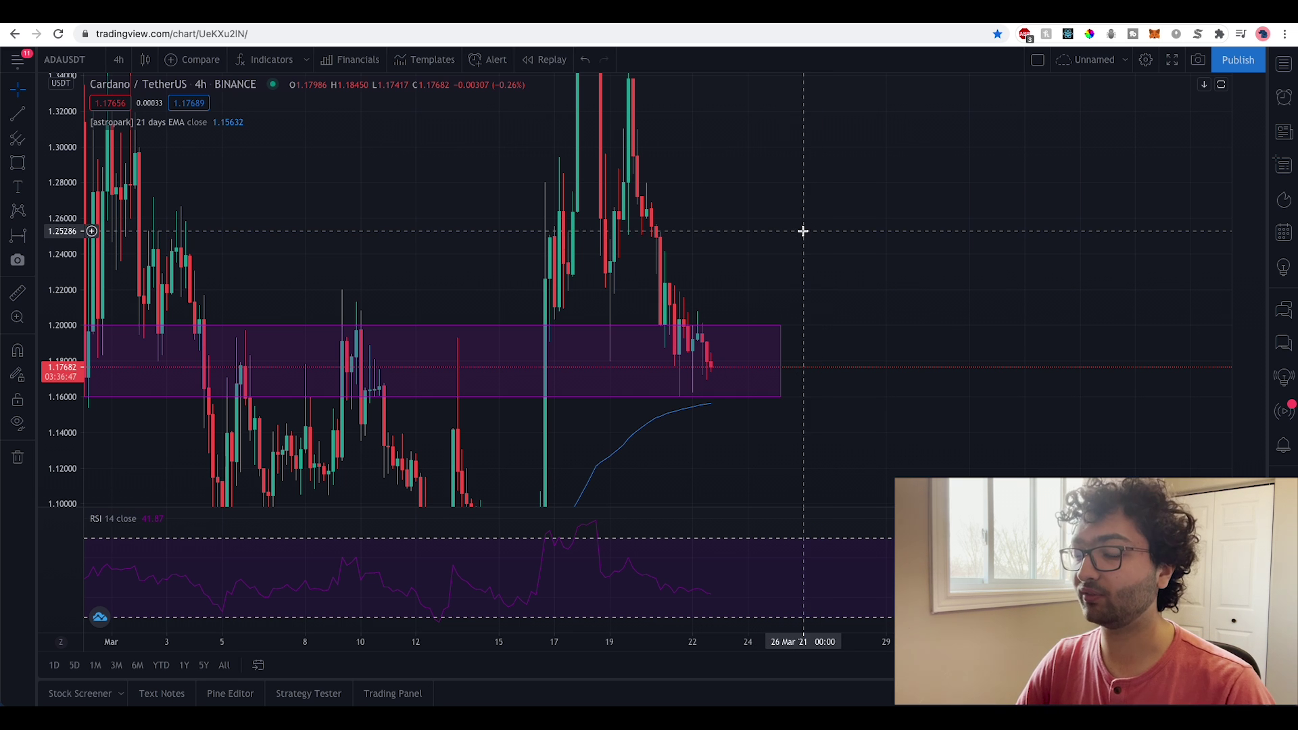
scroll(802, 230, down, 5)
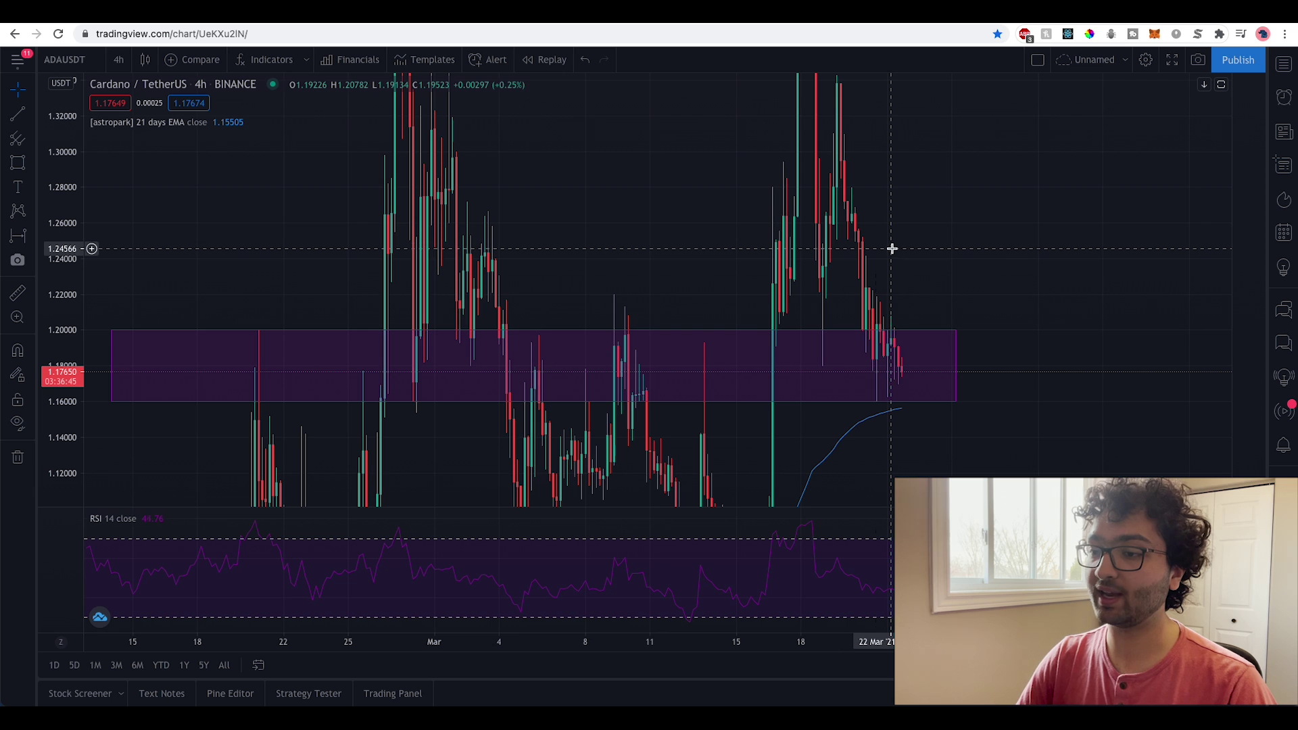
scroll(890, 249, right, 5)
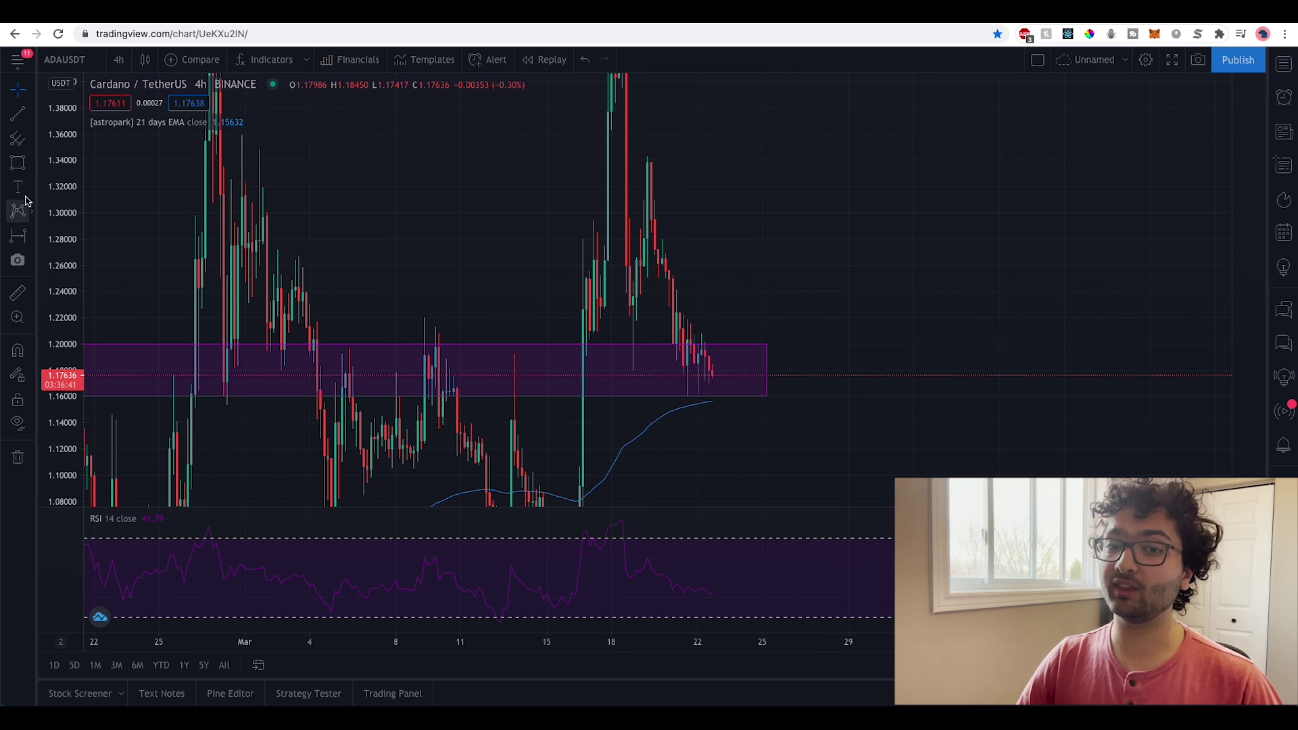
- Brush an upward bounce projection stroke from the latest candles in the purple zone
click(30, 163)
click(62, 164)
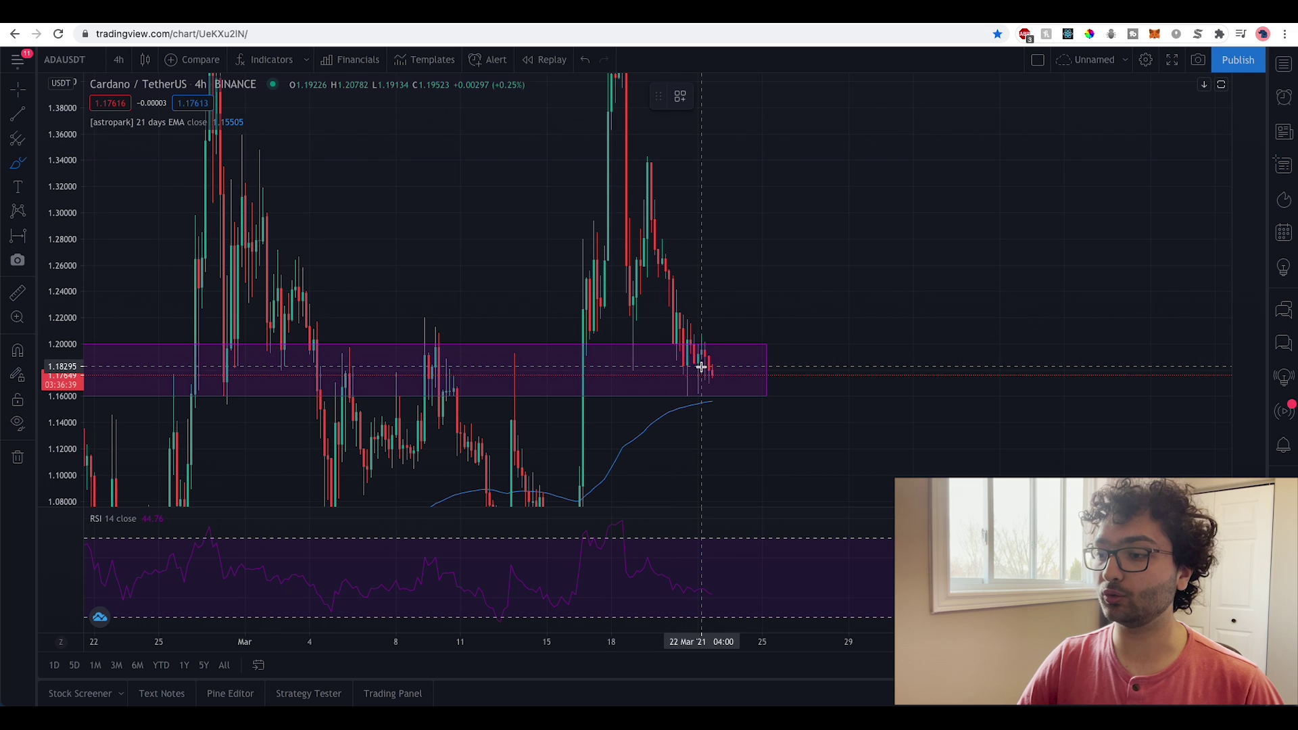
drag(712, 377, 723, 318)
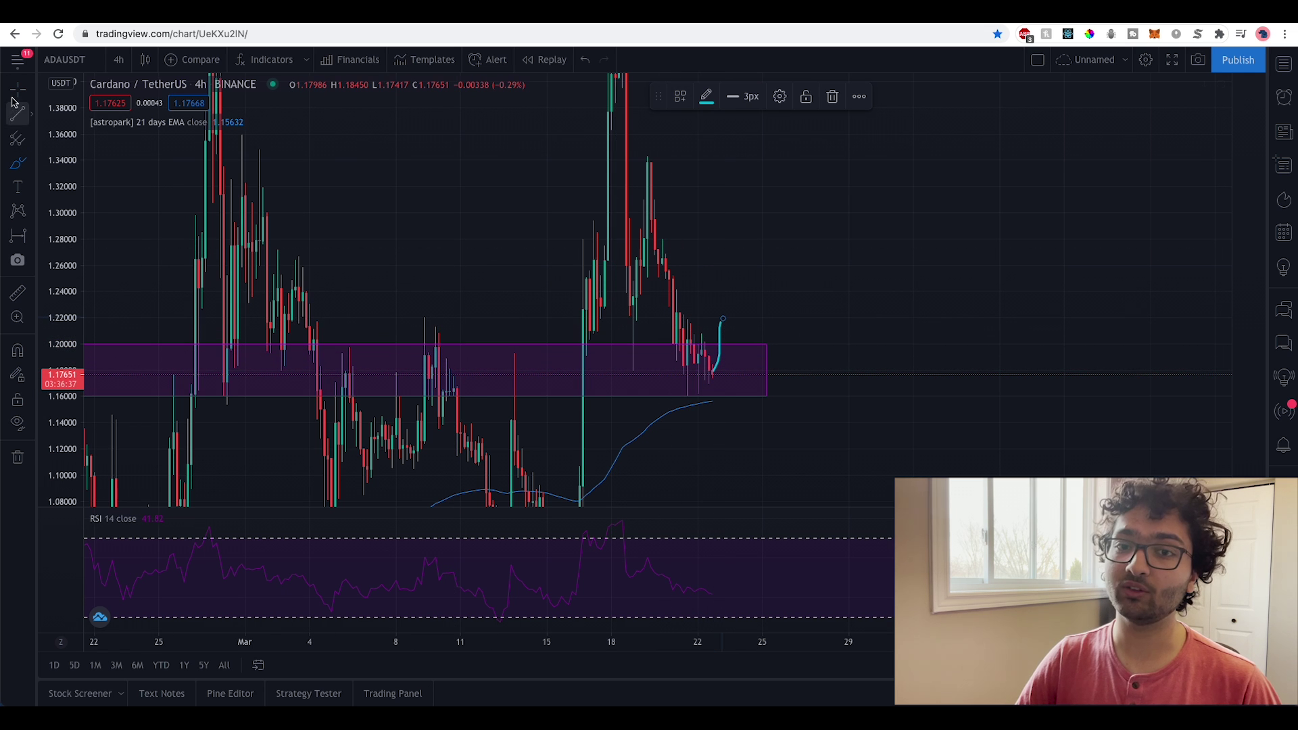
- Brush circles around the lower high near 1.34 and the March peak near 1.47
mouse_move(639, 238)
mouse_down()
mouse_move(615, 257)
mouse_move(676, 260)
mouse_up()
click(11, 166)
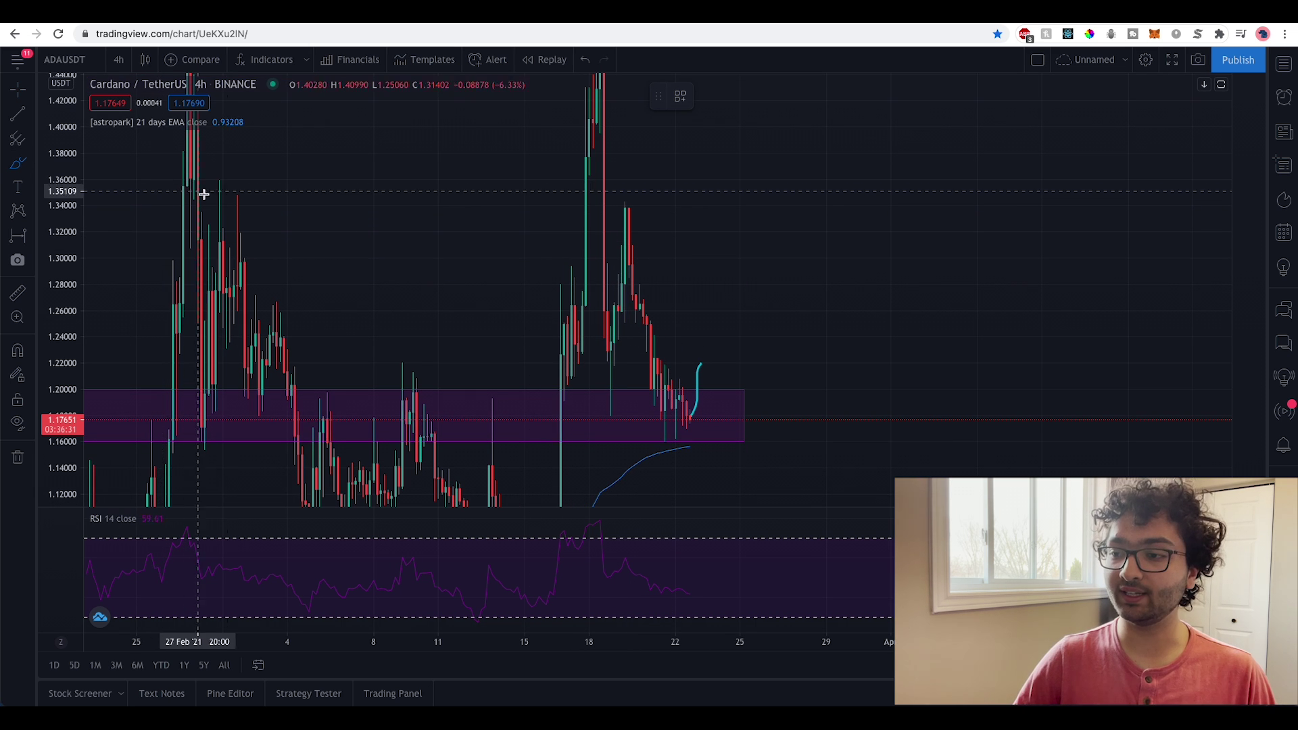
mouse_move(632, 197)
mouse_down()
mouse_move(614, 204)
mouse_move(639, 222)
mouse_move(630, 197)
mouse_up()
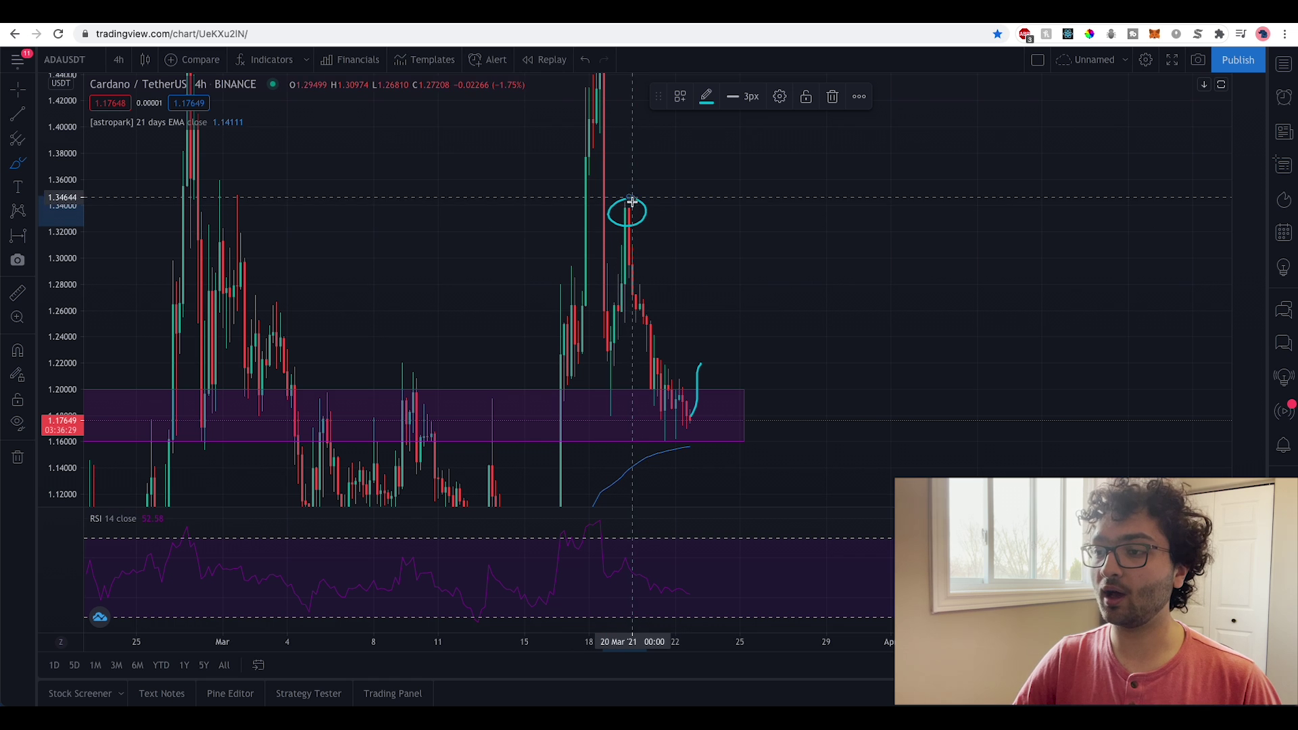
scroll(403, 190, up, 3)
scroll(663, 252, right, 5)
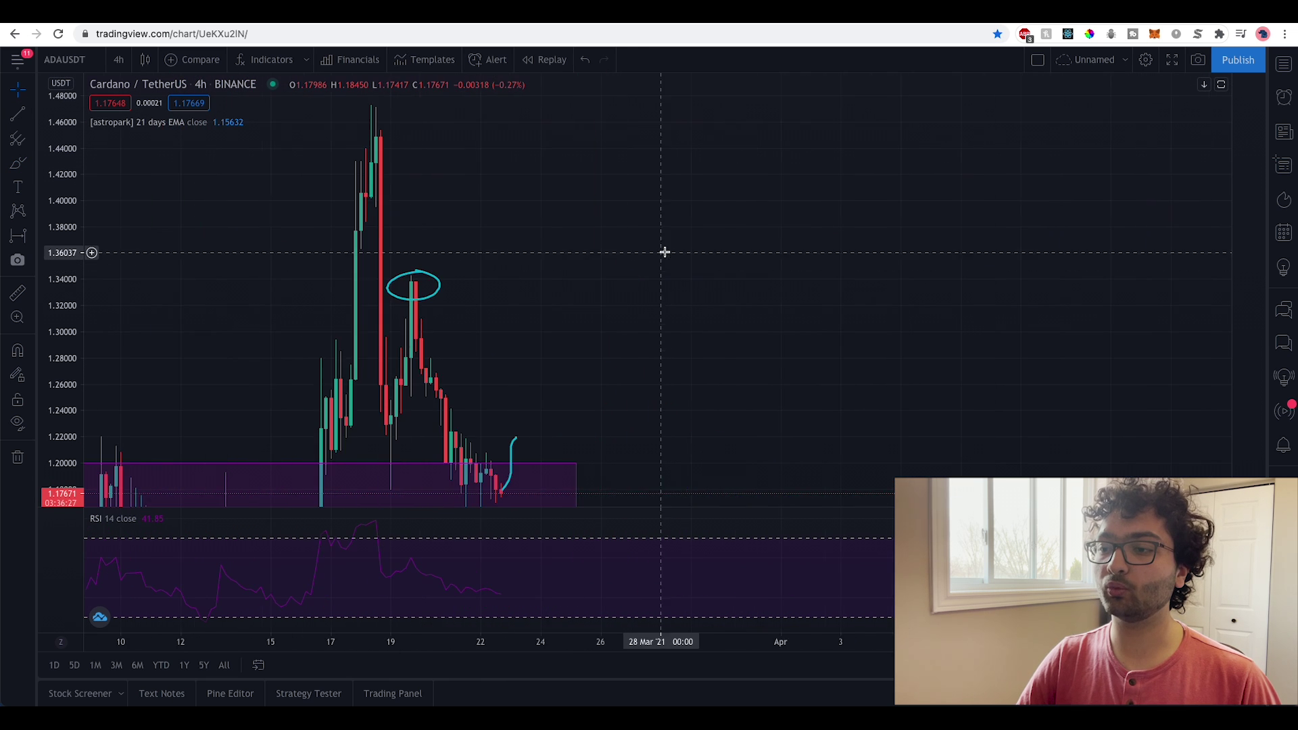
scroll(455, 160, up, 2)
click(17, 163)
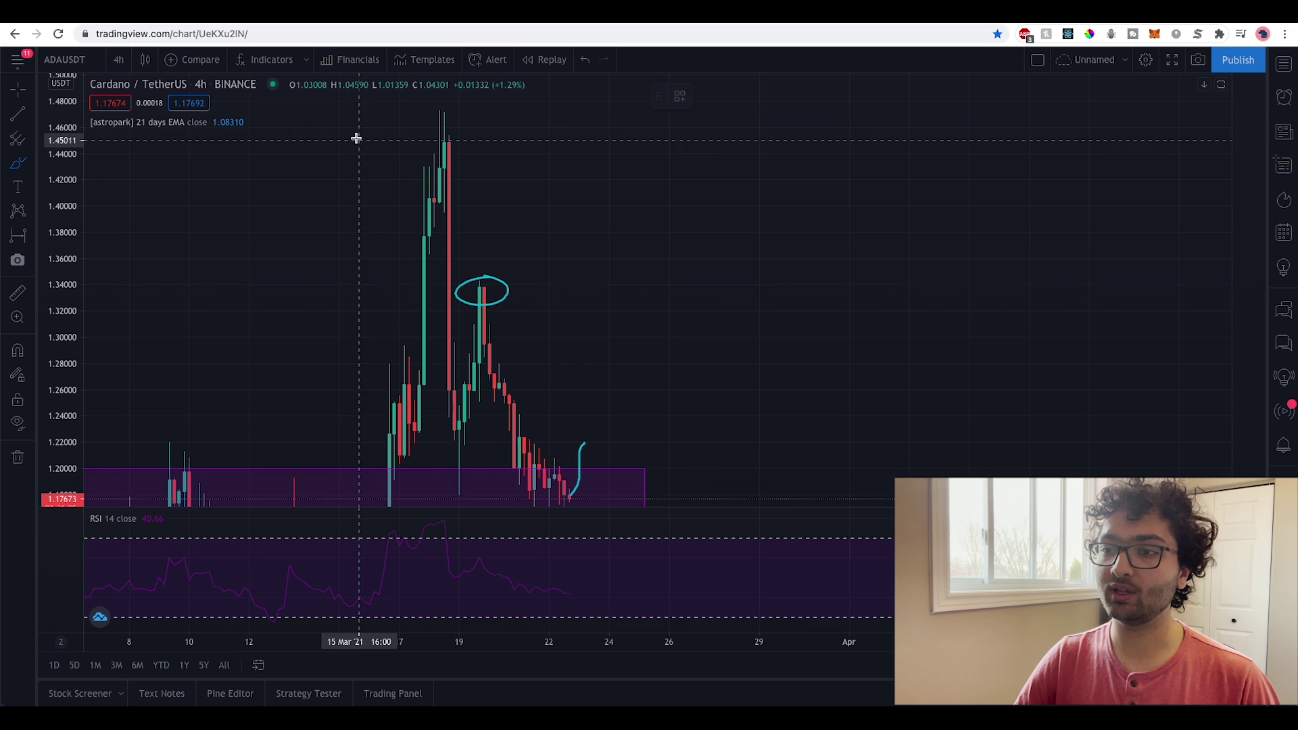
drag(447, 114, 461, 130)
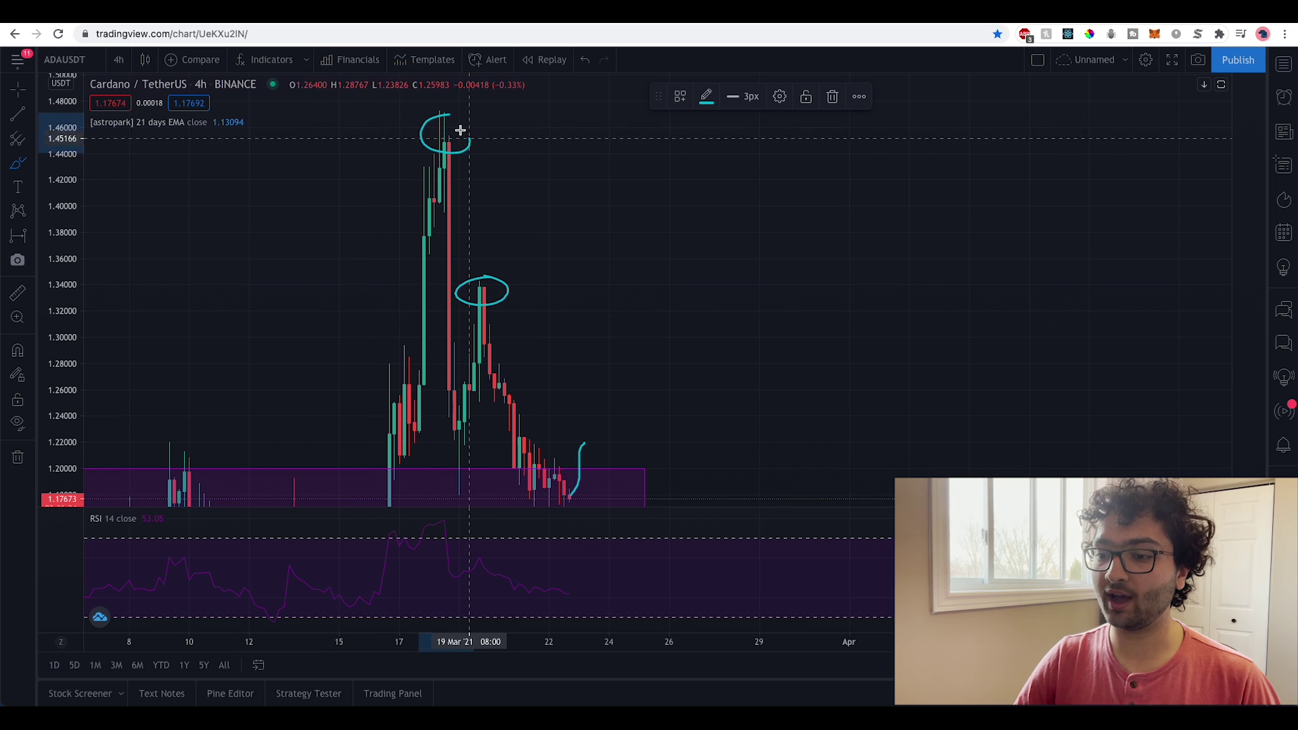
click(17, 89)
drag(554, 279, 558, 256)
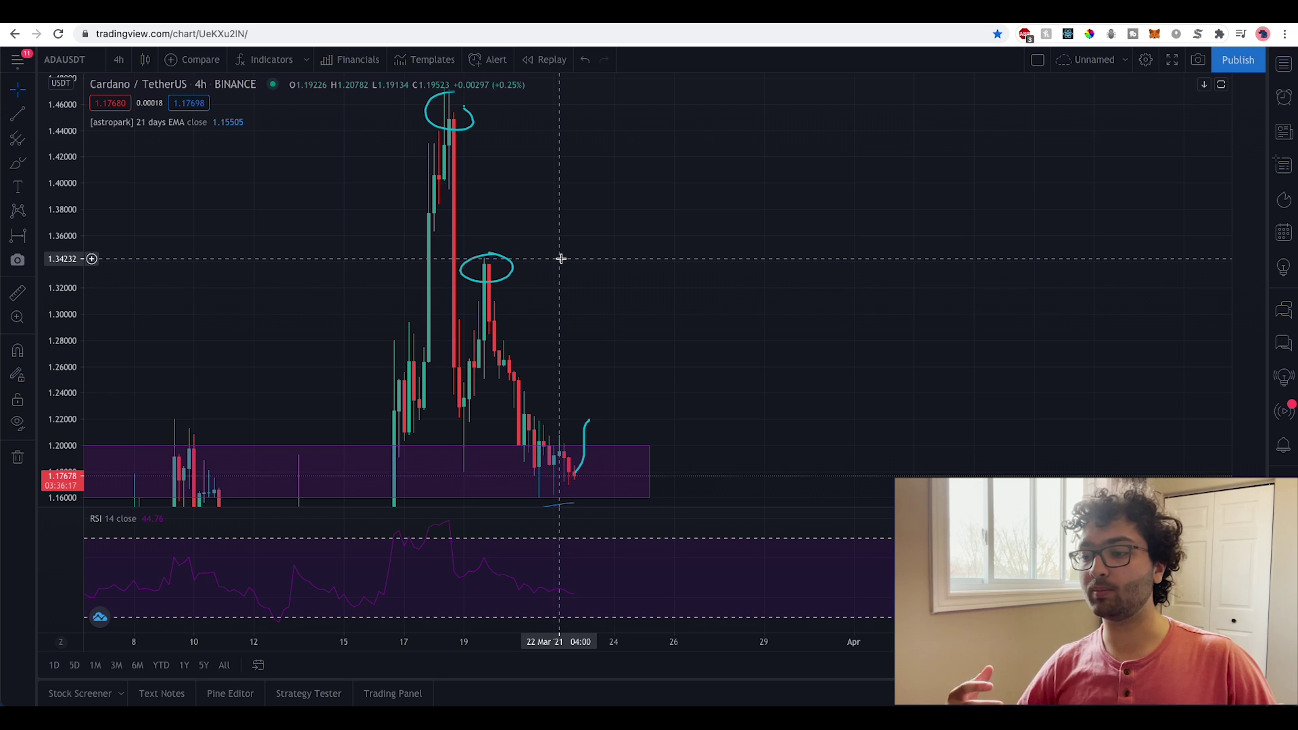
- Pan across the 4-hour chart, then drag the RSI divider upward to enlarge the RSI pane
drag(602, 357, 603, 305)
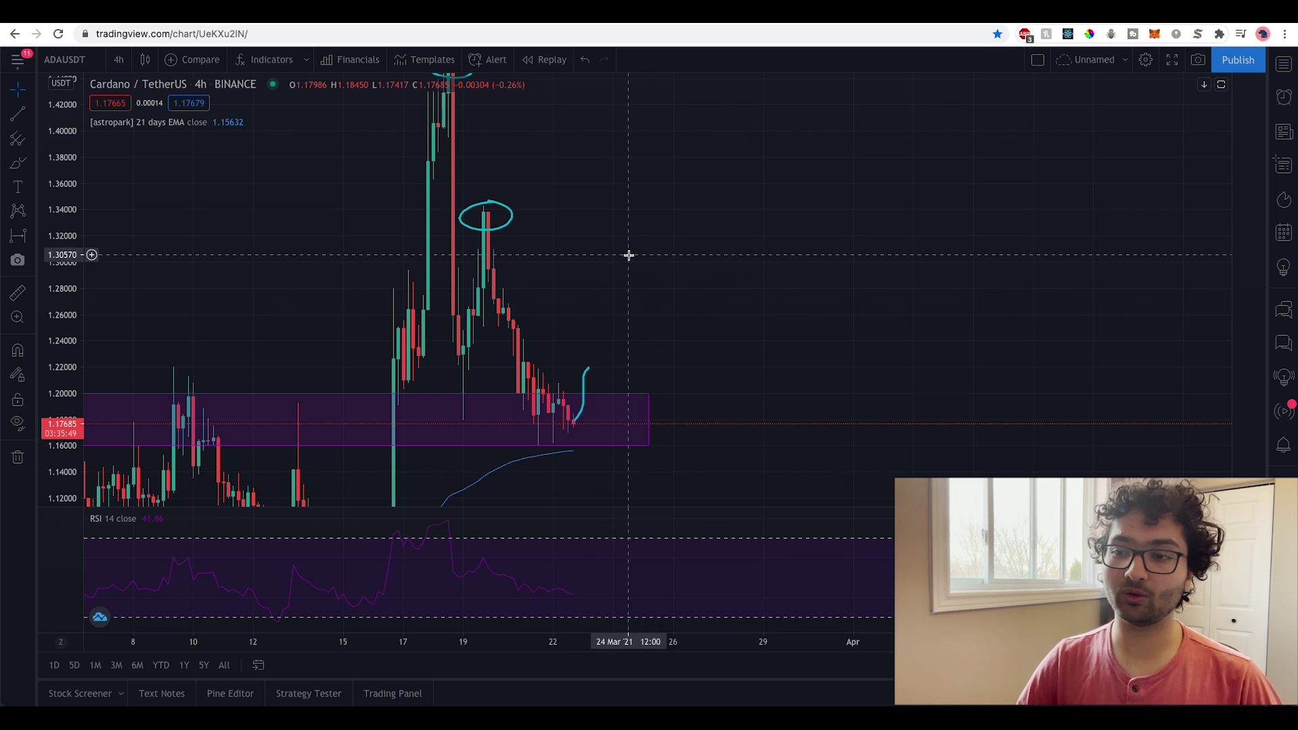
scroll(628, 278, down, 5)
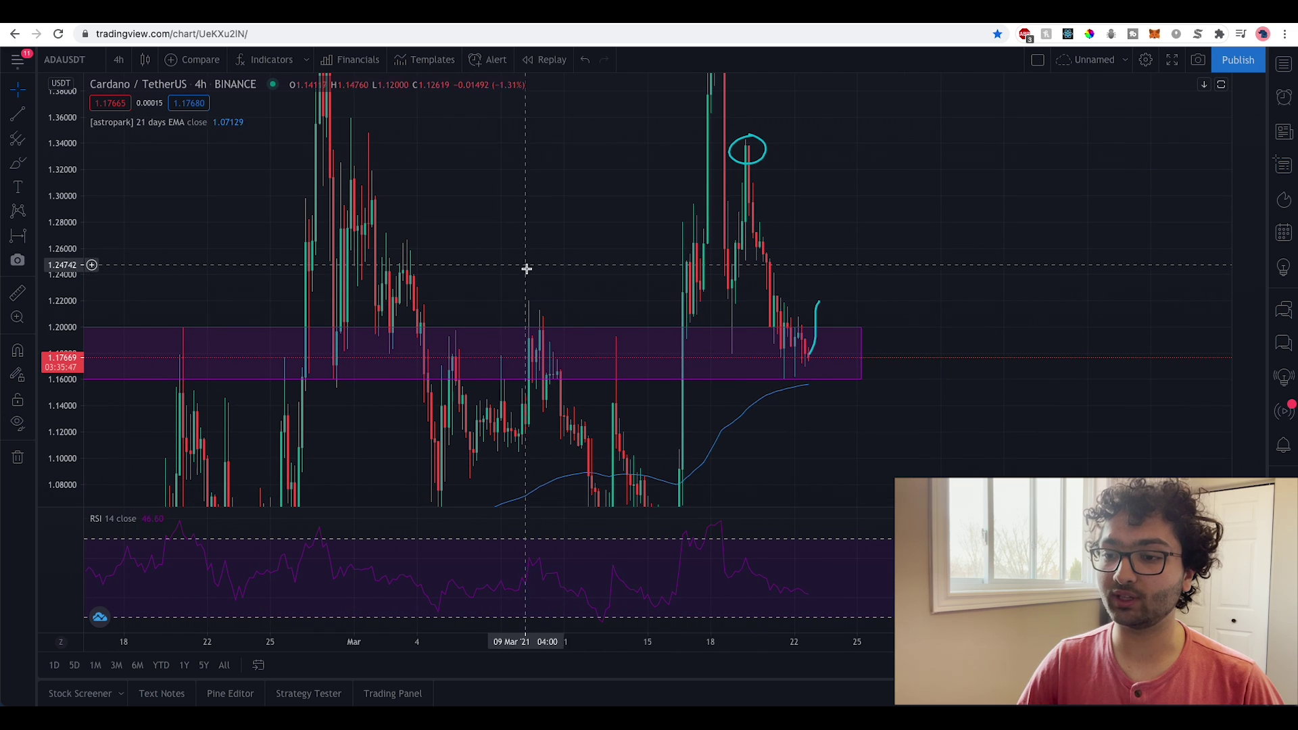
drag(464, 304, 419, 113)
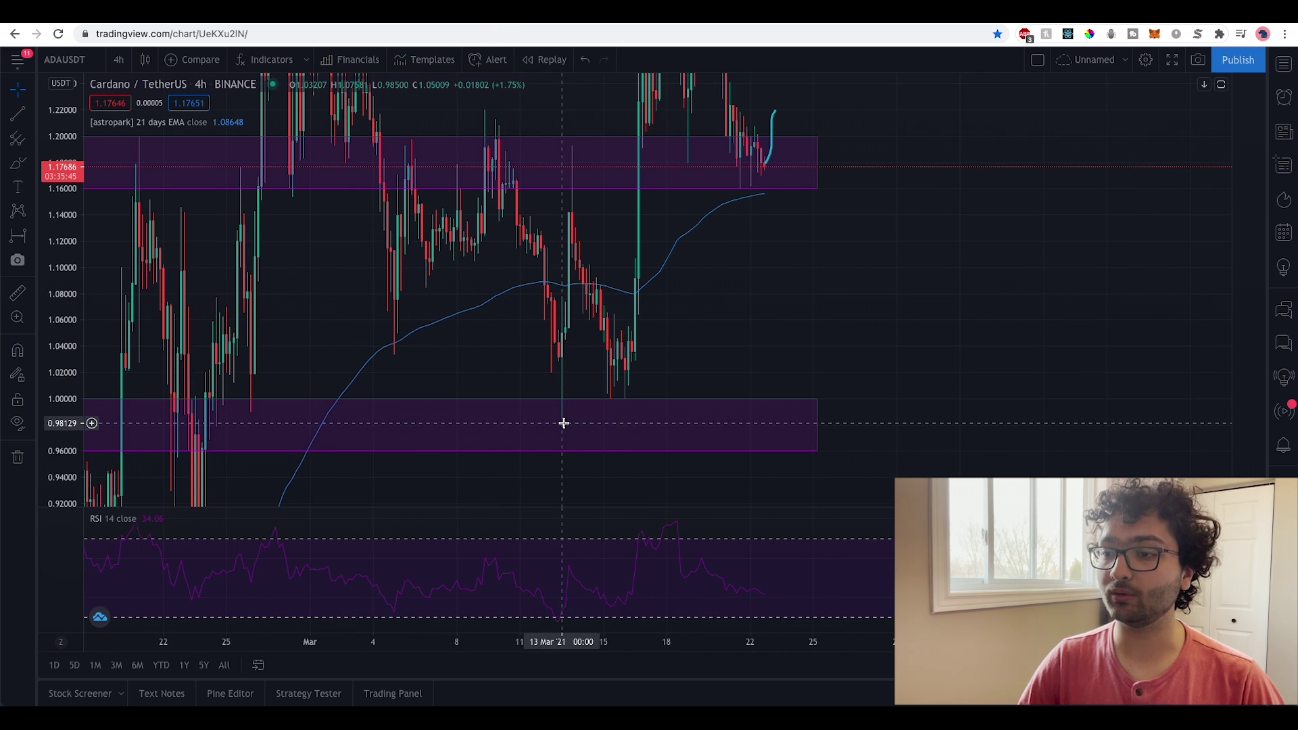
drag(926, 302, 903, 506)
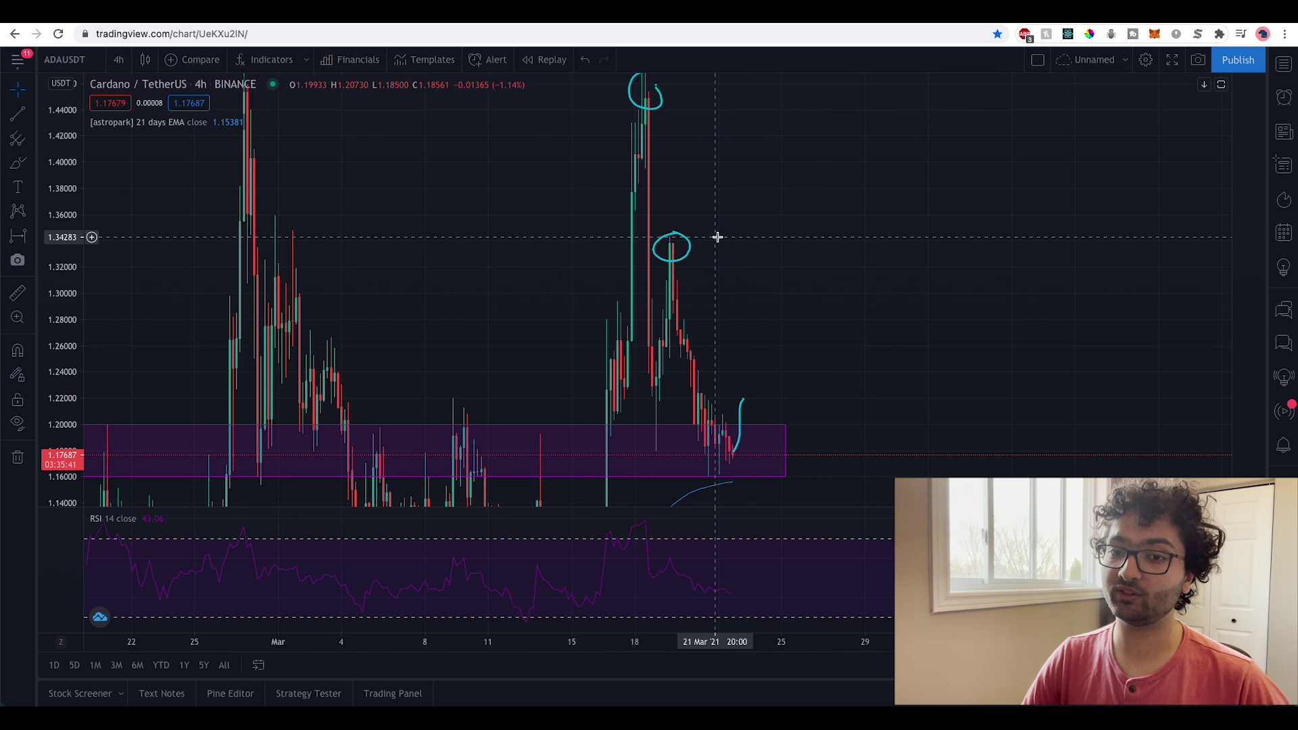
drag(809, 319, 753, 232)
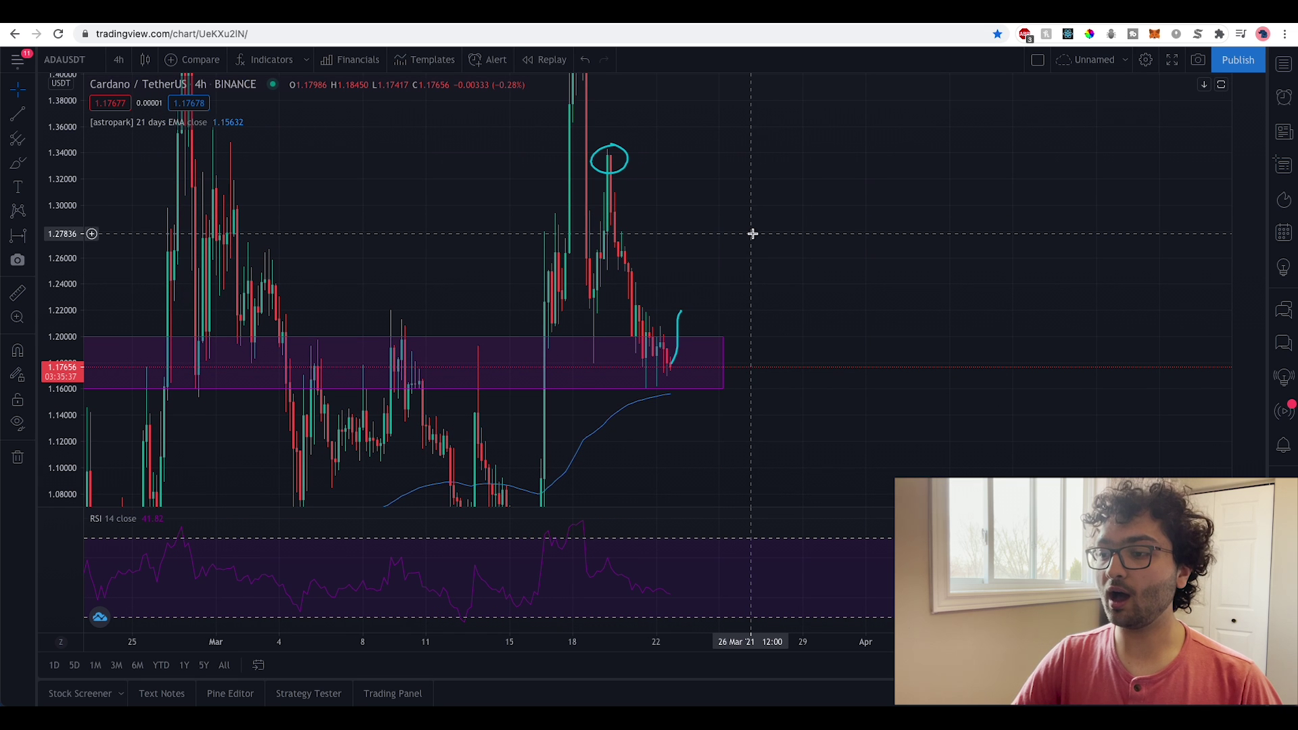
drag(682, 503, 681, 363)
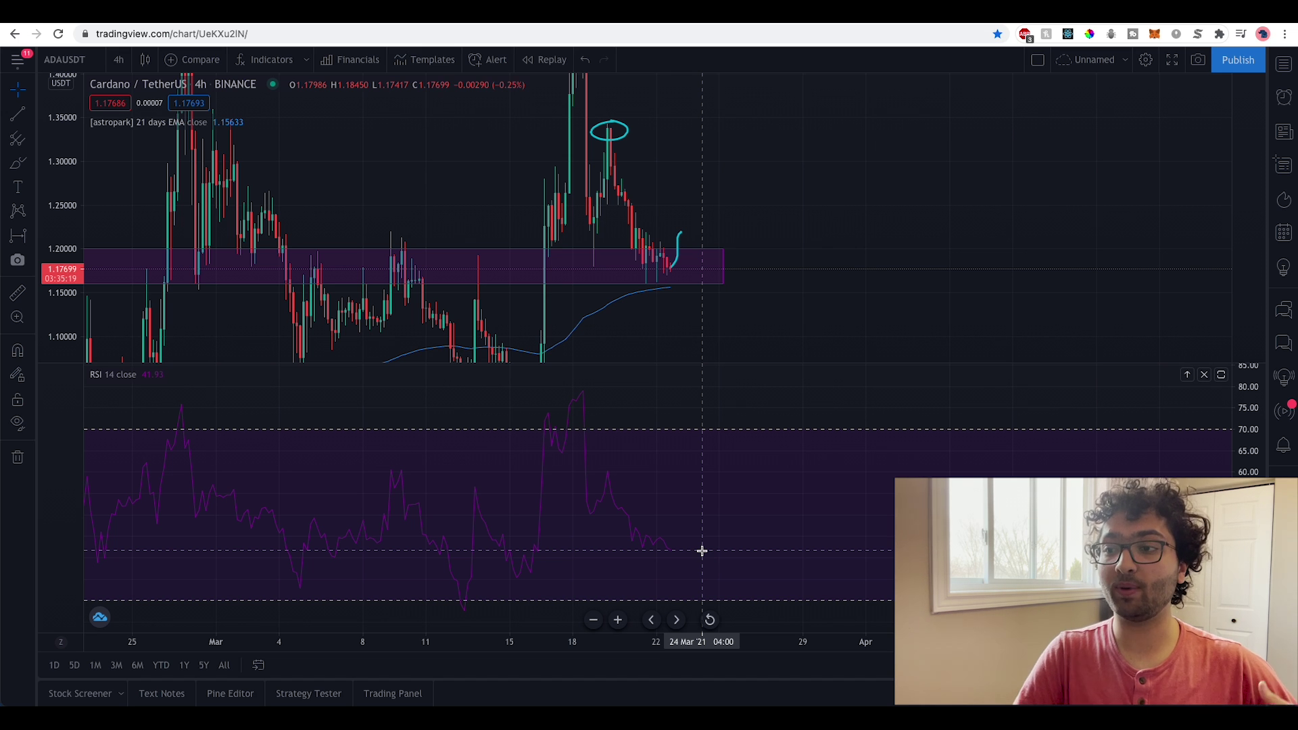
- Switch to weekly candles, zoom in, and compress the price scale to about 0.80–1.50
click(119, 60)
click(129, 508)
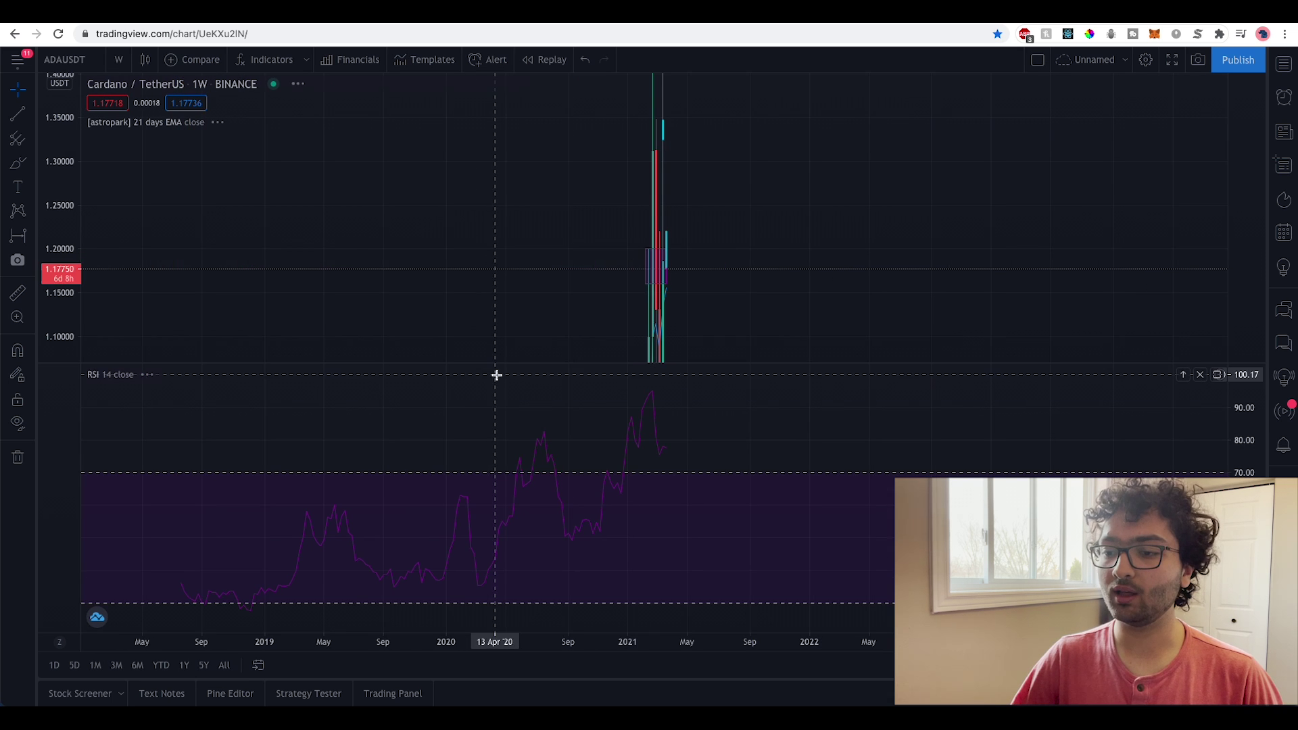
scroll(778, 291, up, 3)
drag(557, 385, 768, 287)
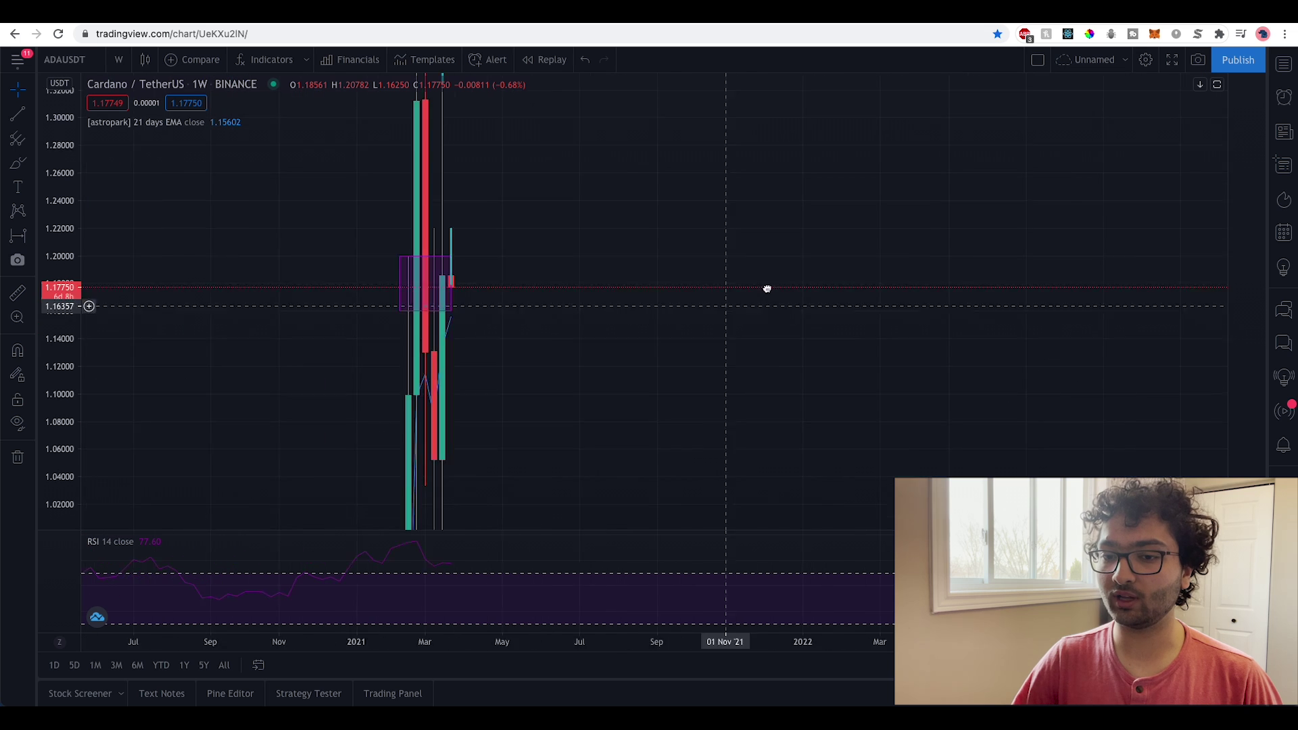
drag(67, 281, 71, 415)
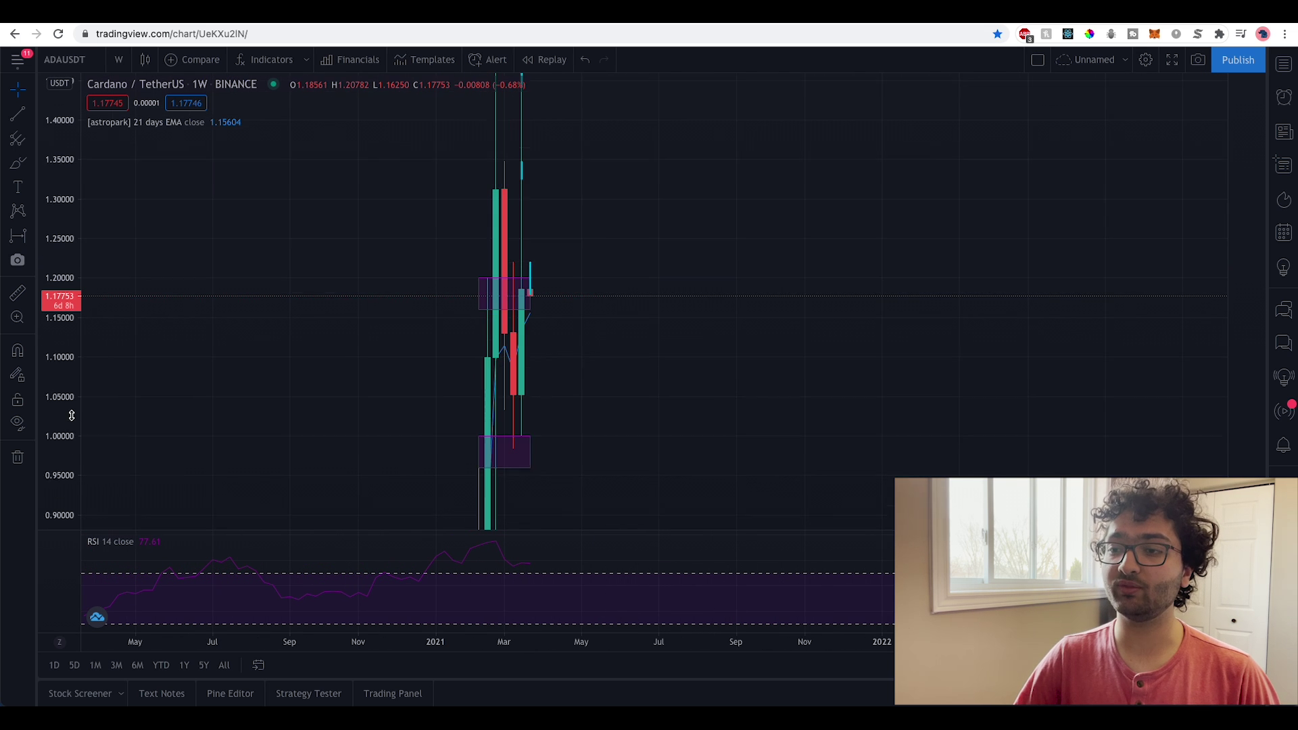
drag(72, 318, 70, 346)
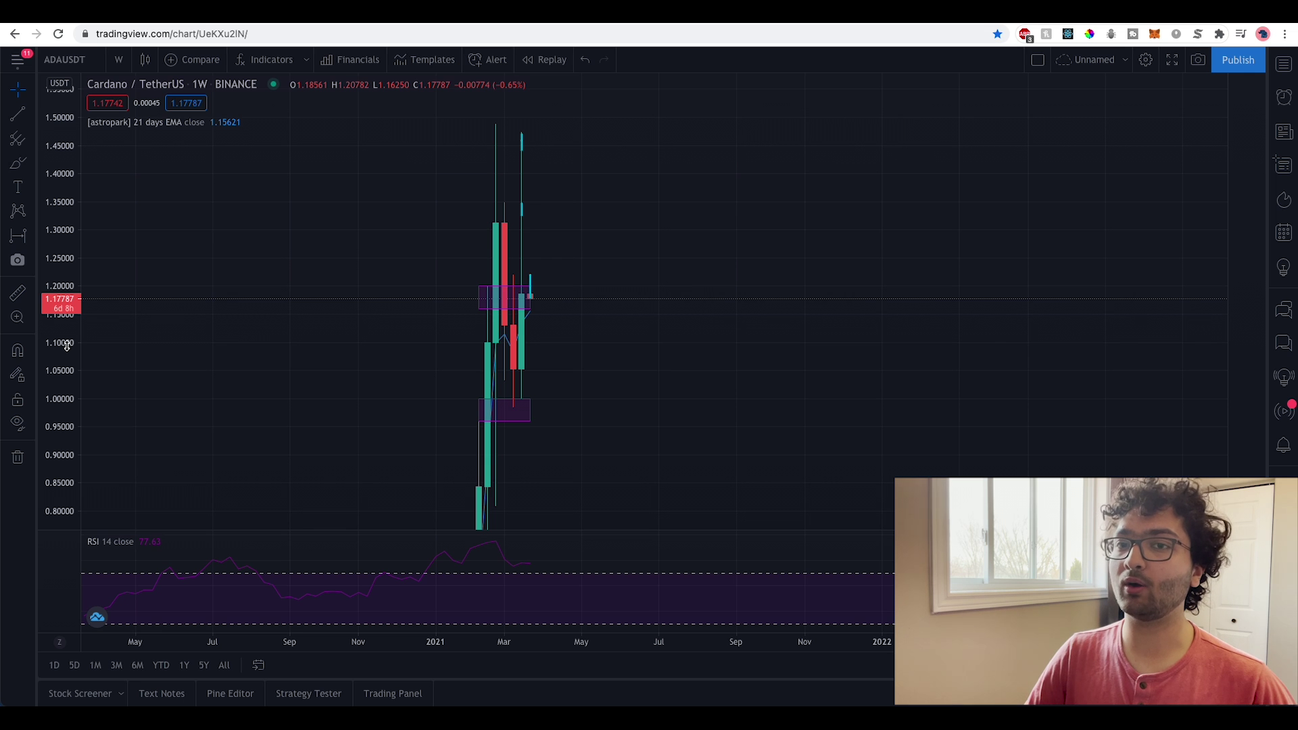
click(118, 60)
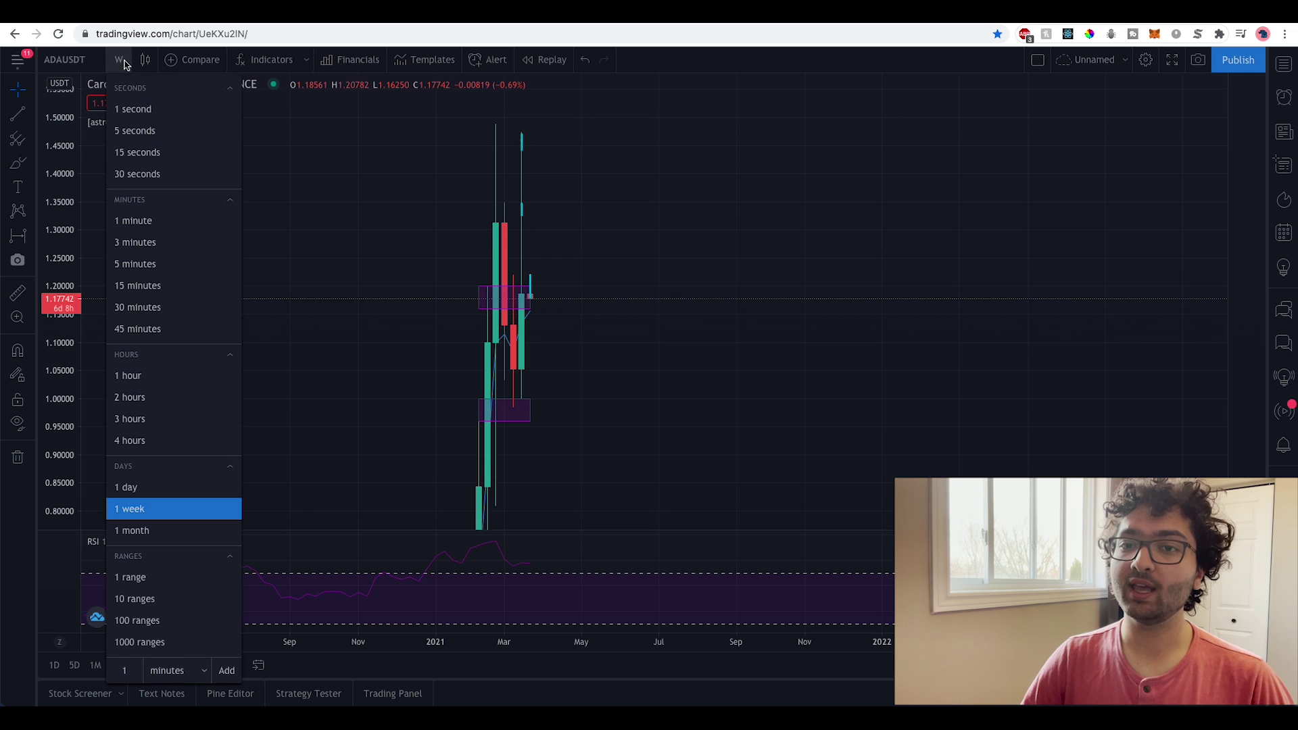
- Briefly view the 2-hour chart, then return to 1-week and frame the recent weekly candles
click(129, 398)
scroll(602, 266, down, 5)
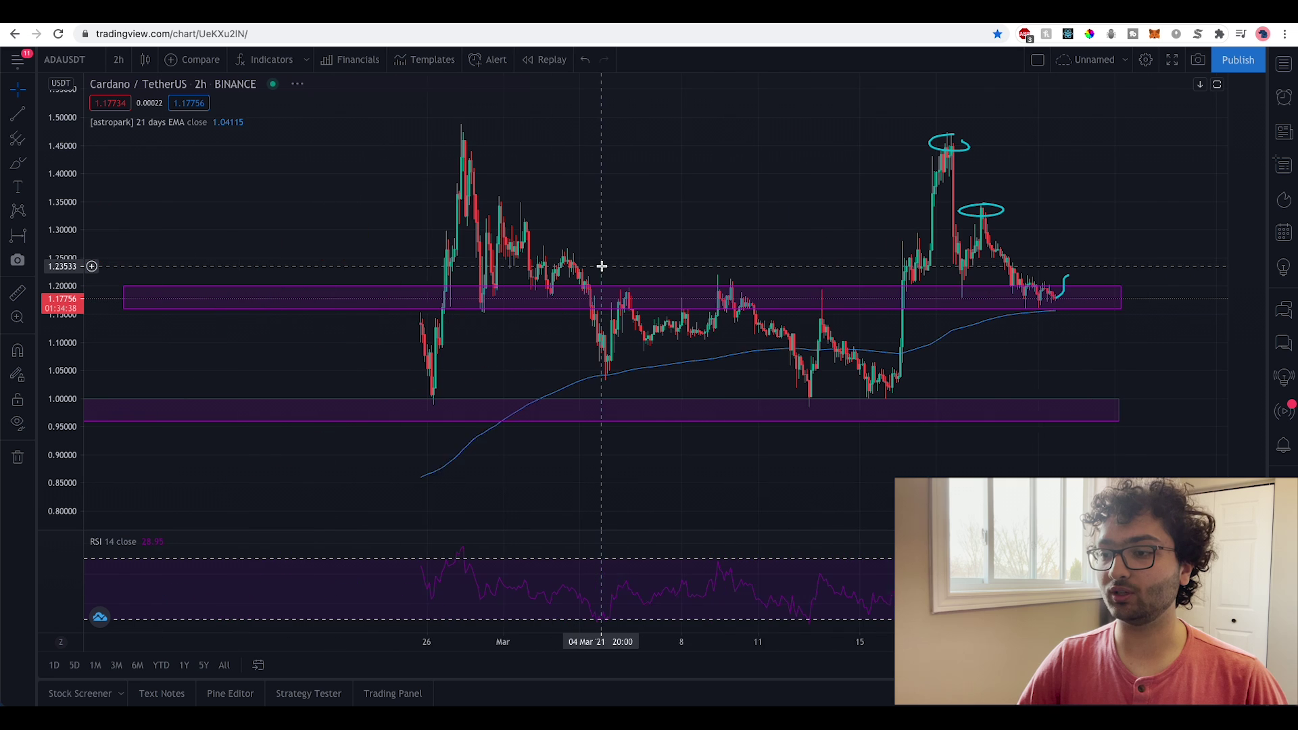
click(119, 60)
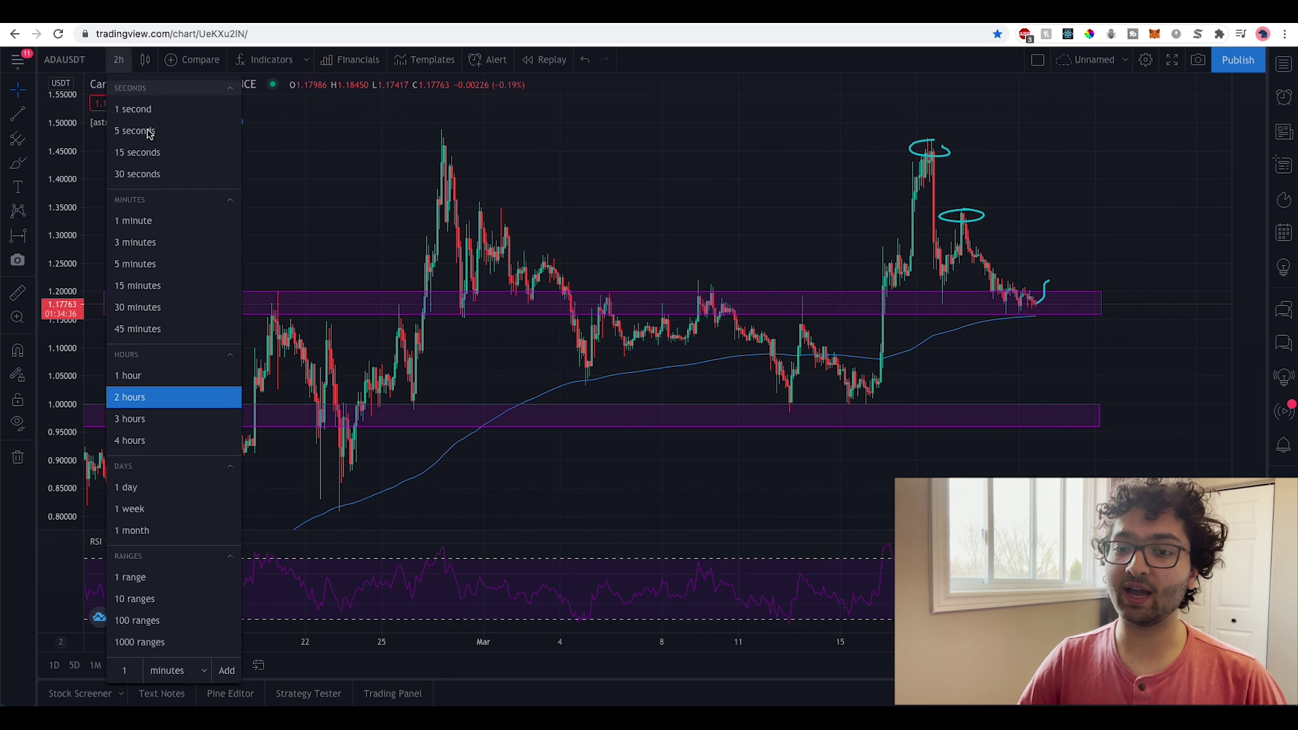
click(129, 509)
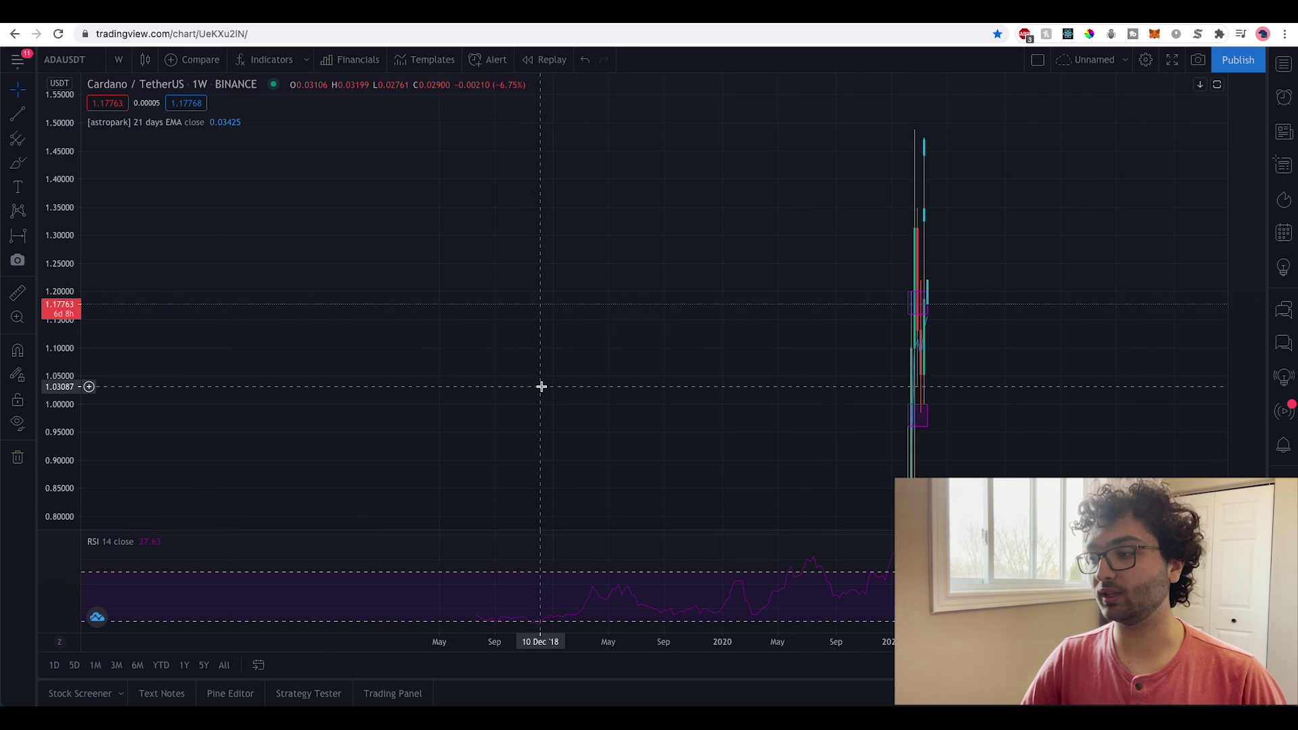
scroll(541, 386, up, 5)
drag(482, 351, 918, 354)
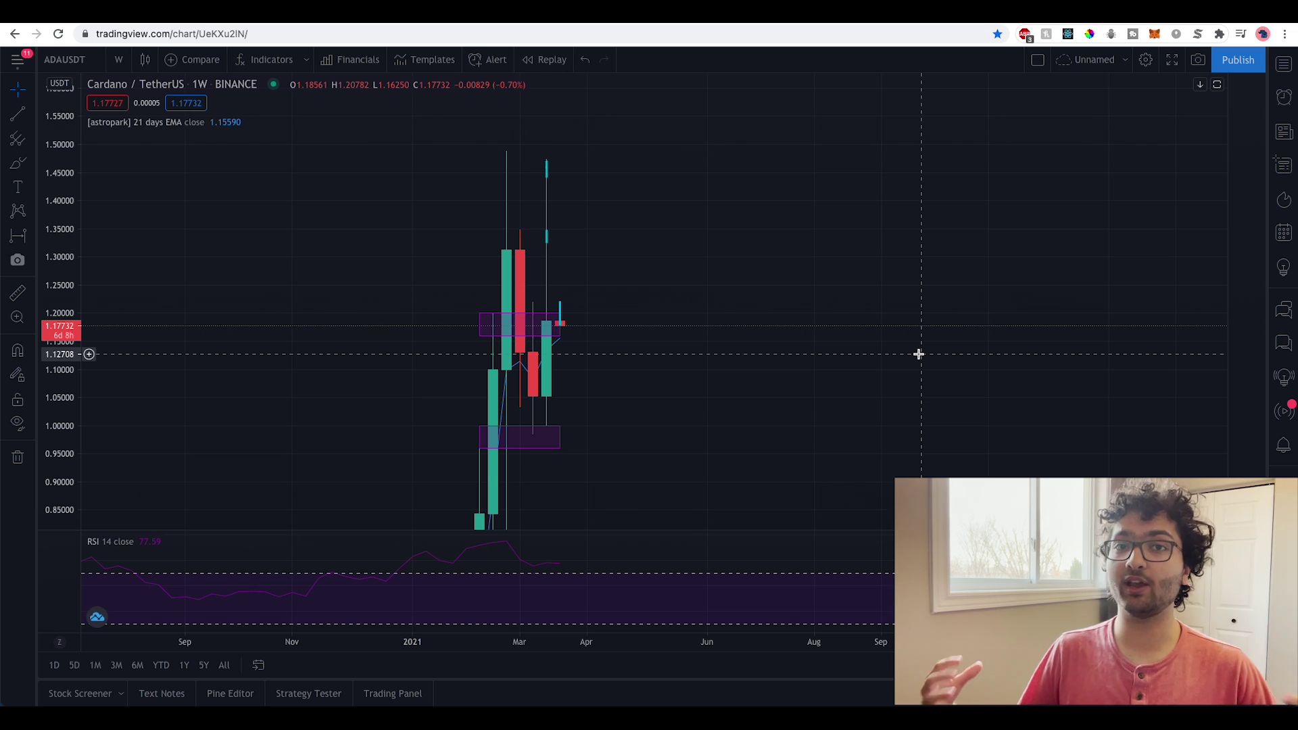
scroll(848, 355, up, 3)
scroll(715, 321, left, 5)
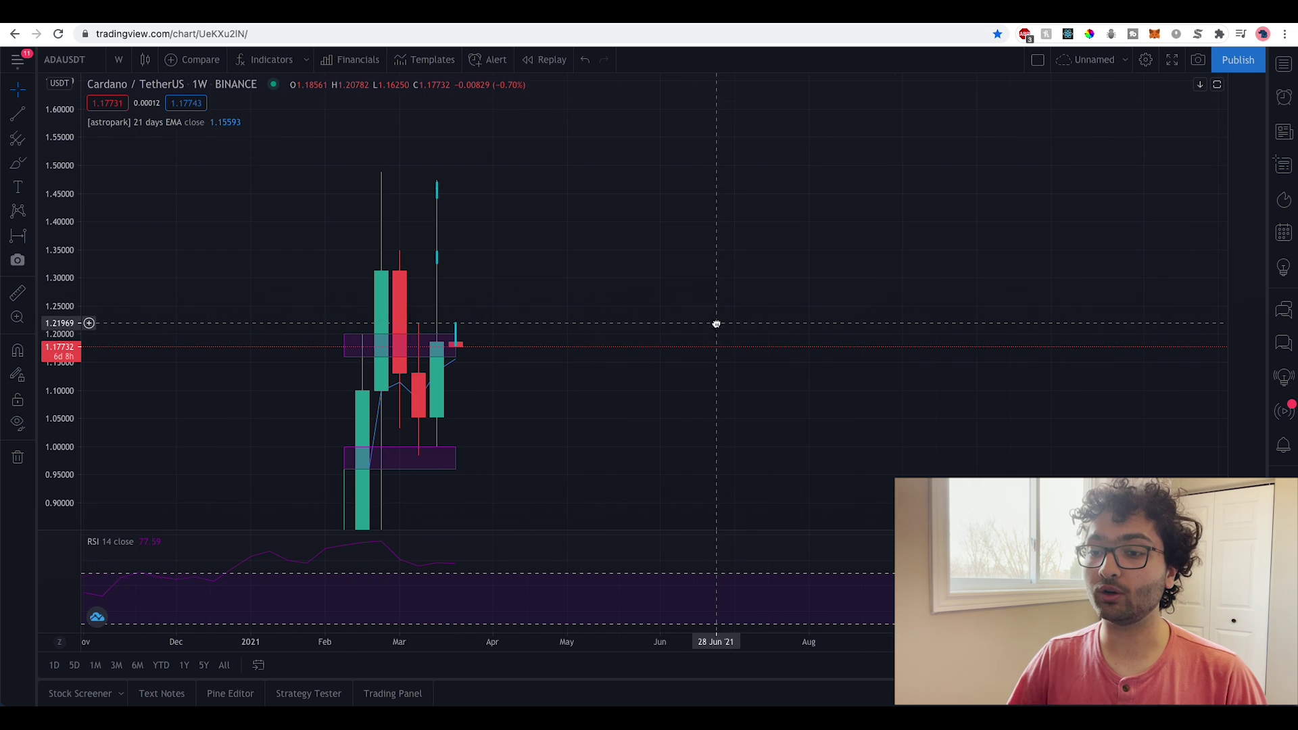
- Dismiss the layout-changed notice and center the daily ADAUSD chart on Dec 2017–May 2018
scroll(692, 327, left, 4)
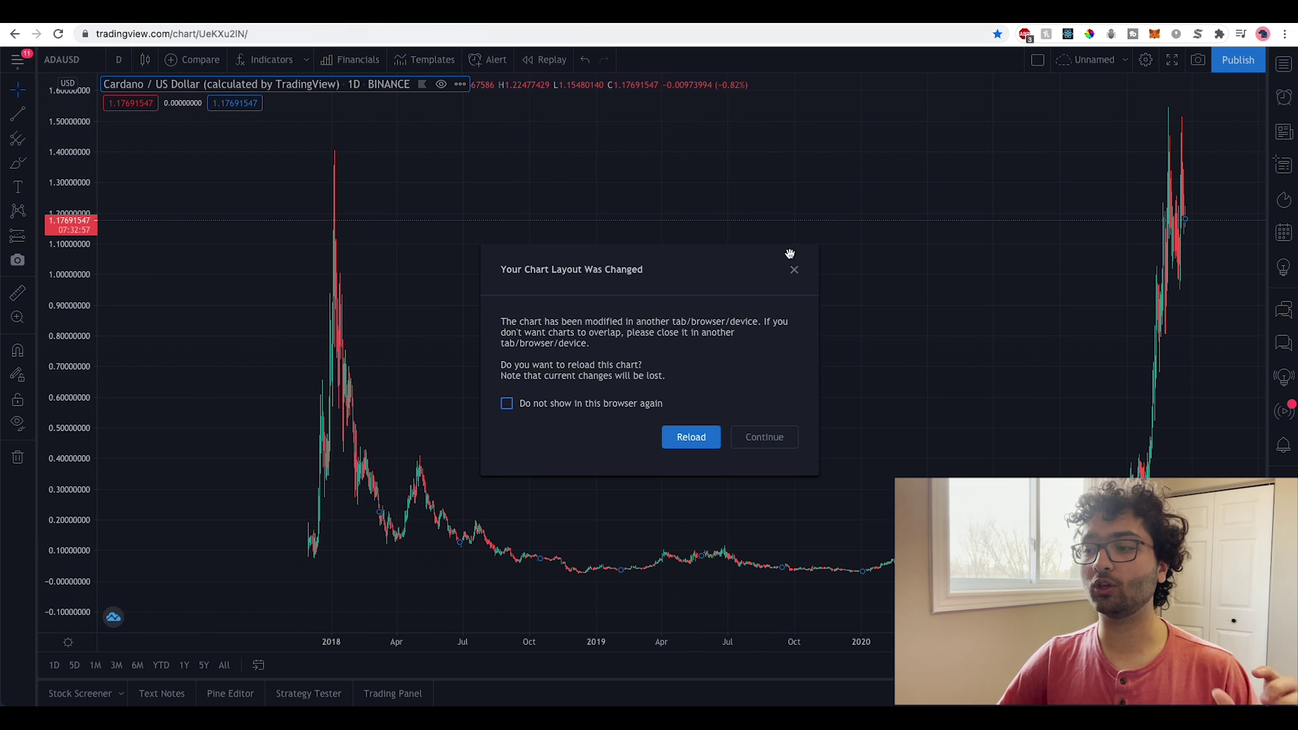
click(795, 269)
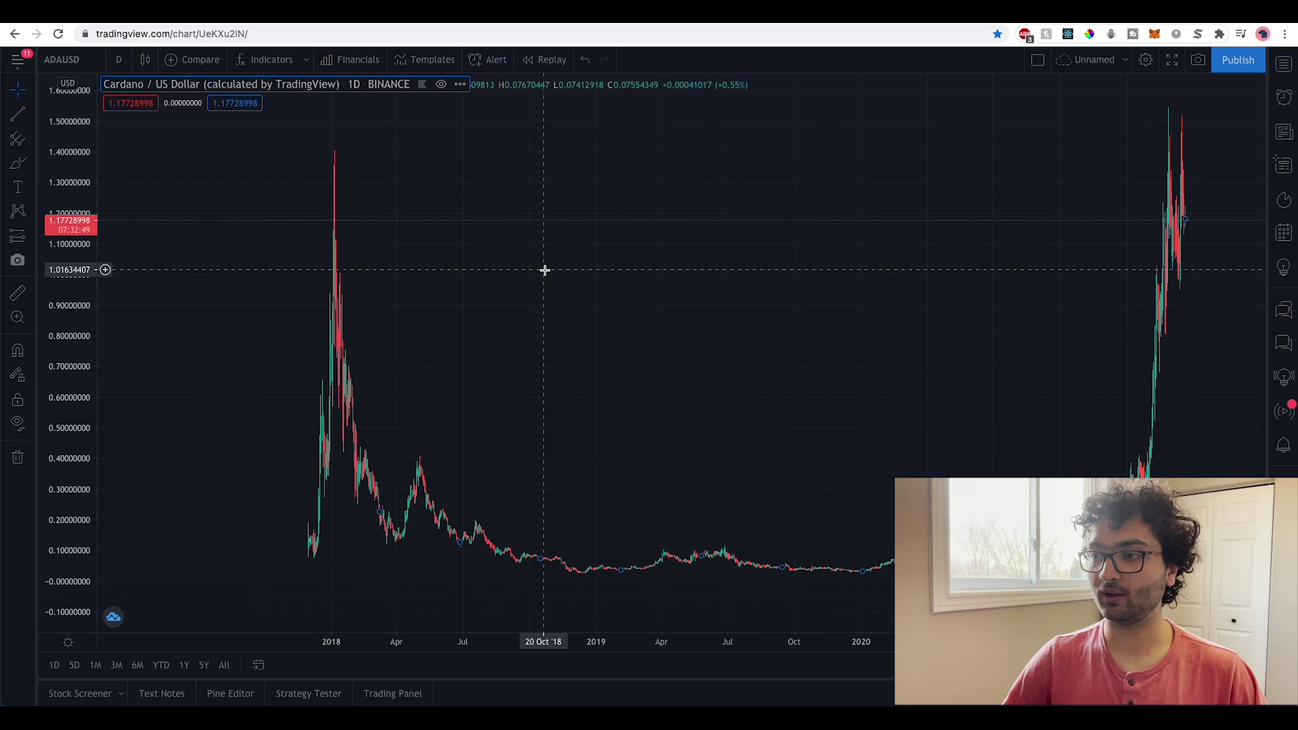
scroll(534, 270, right, 2)
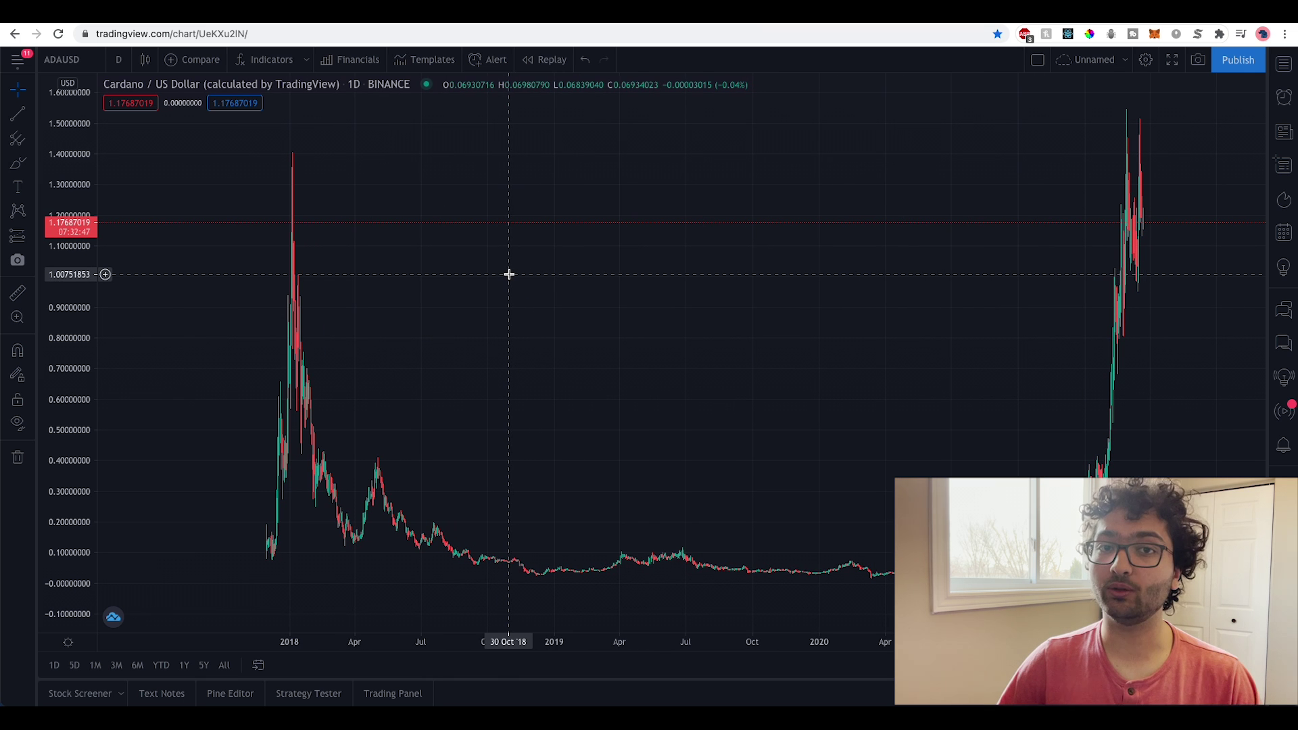
scroll(478, 281, right, 3)
drag(434, 270, 843, 263)
scroll(838, 266, up, 2)
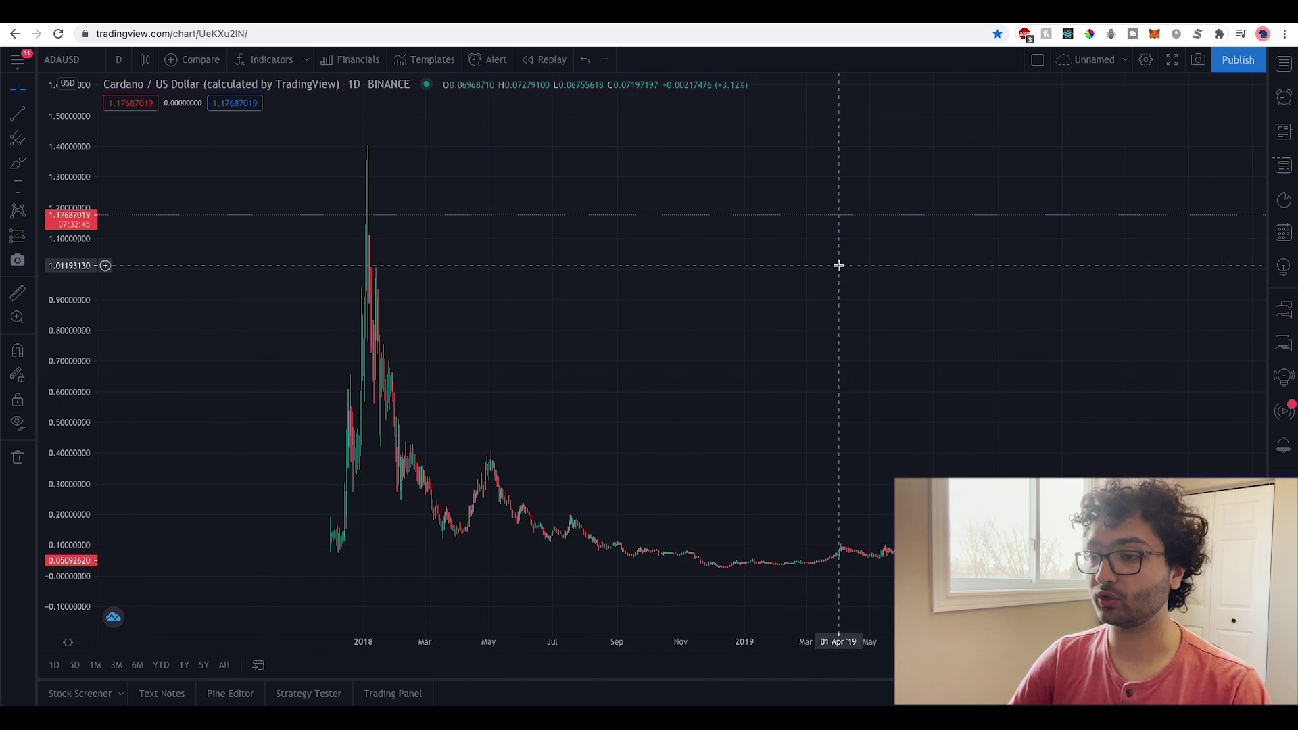
scroll(782, 261, up, 2)
scroll(440, 265, up, 2)
drag(353, 264, 889, 296)
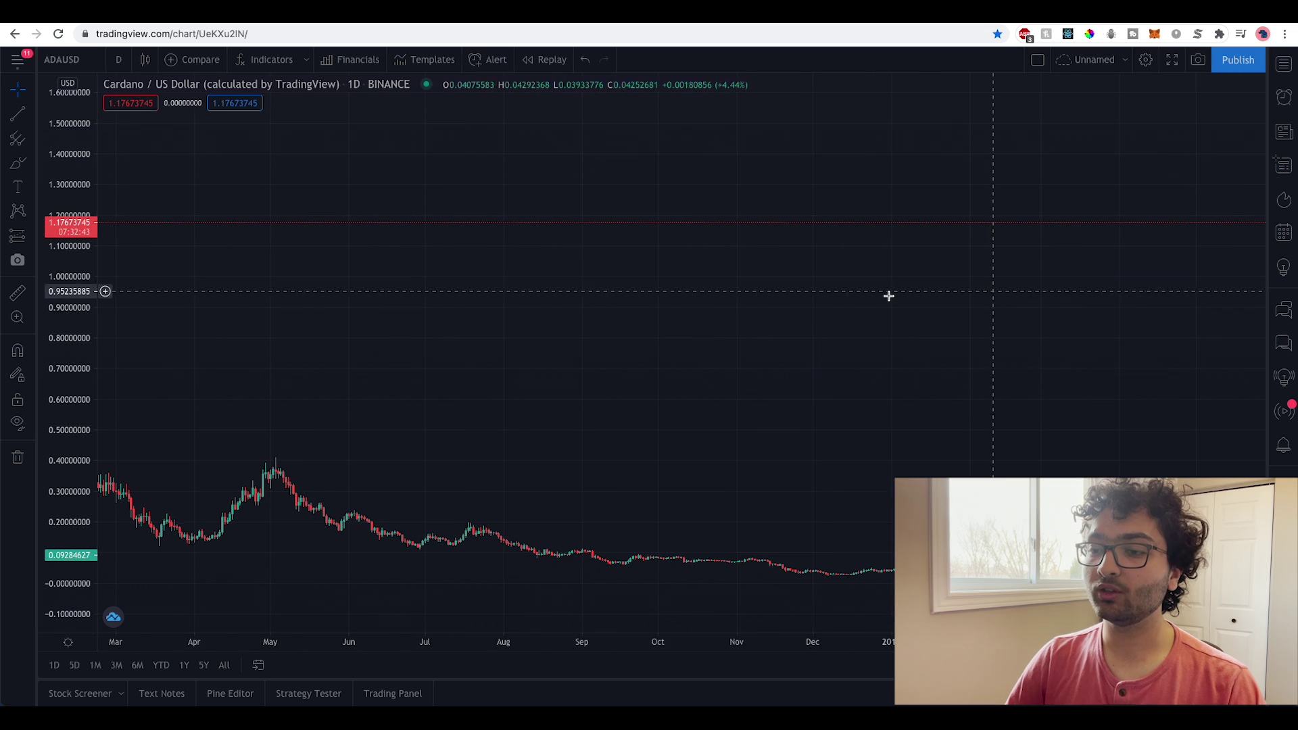
drag(139, 269, 884, 255)
scroll(721, 293, up, 2)
drag(721, 292, 855, 256)
- Draw a horizontal trend line at $1.00 across the January 2018 peak near 1.40
click(18, 114)
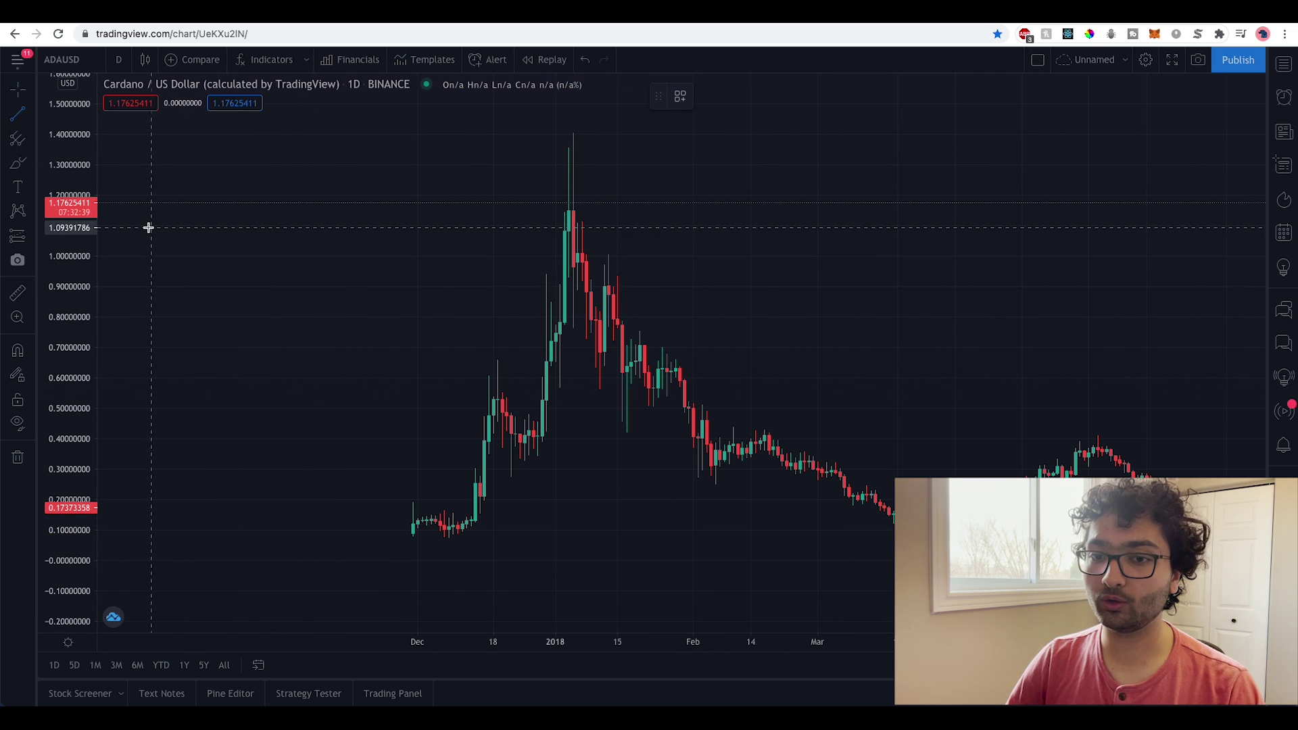
click(98, 256)
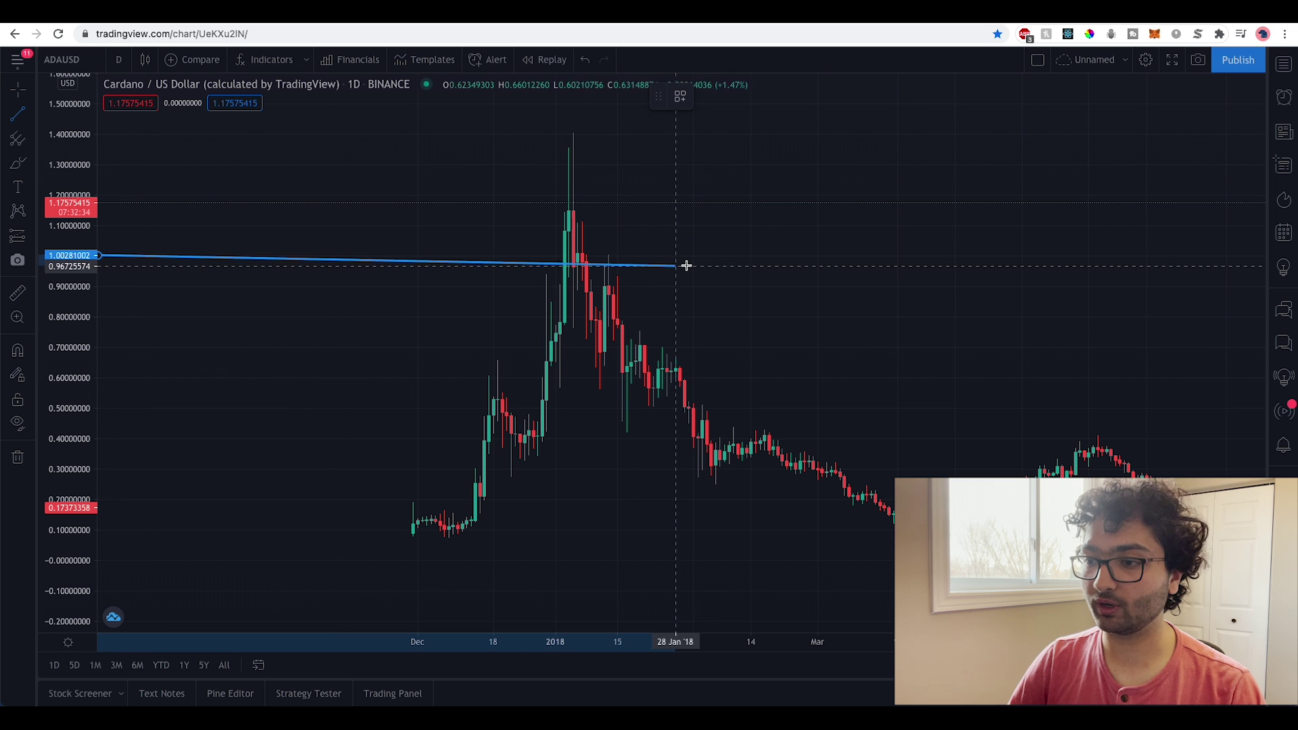
click(734, 255)
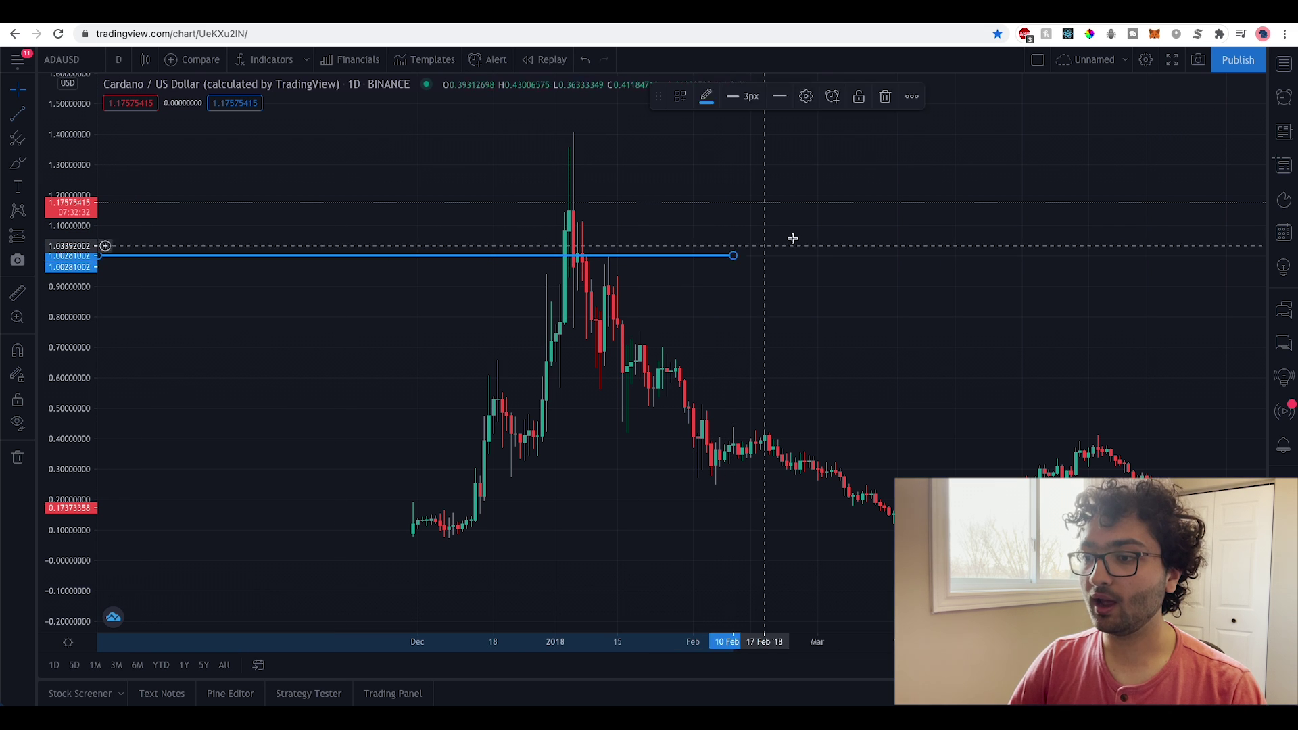
scroll(792, 239, up, 5)
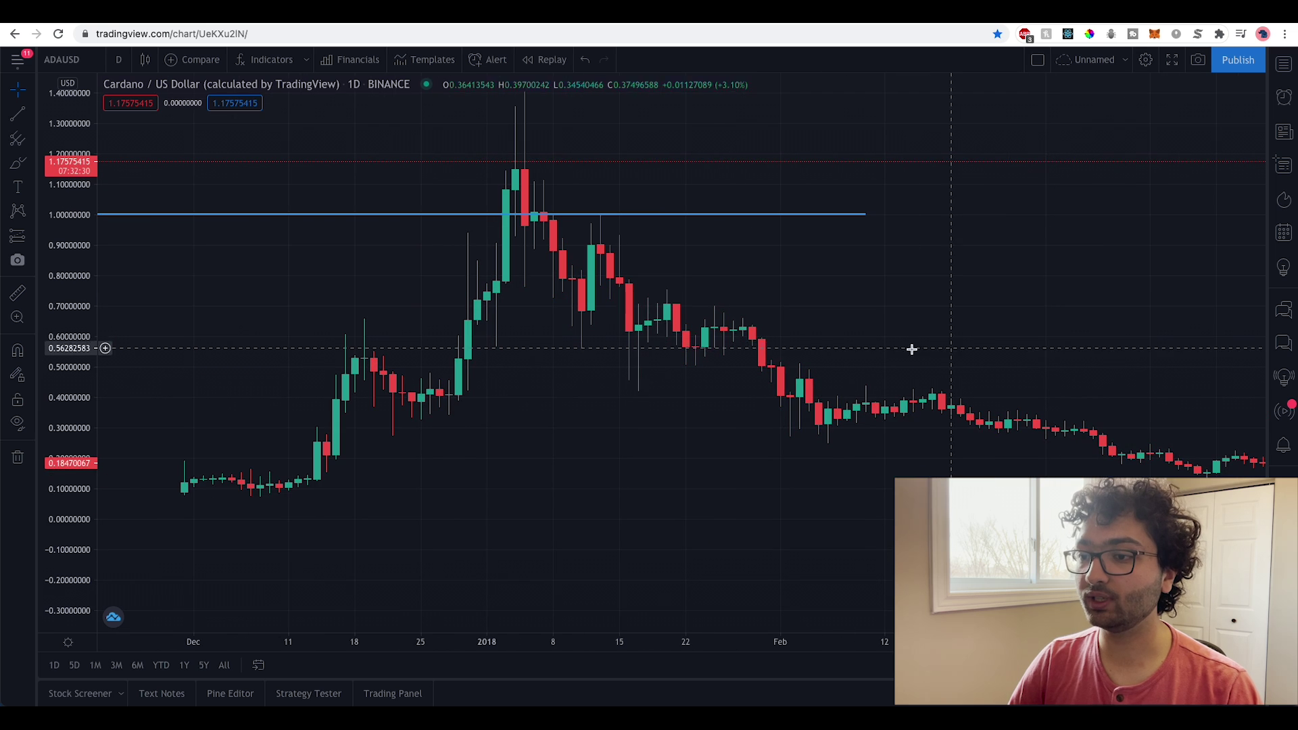
drag(721, 353, 733, 414)
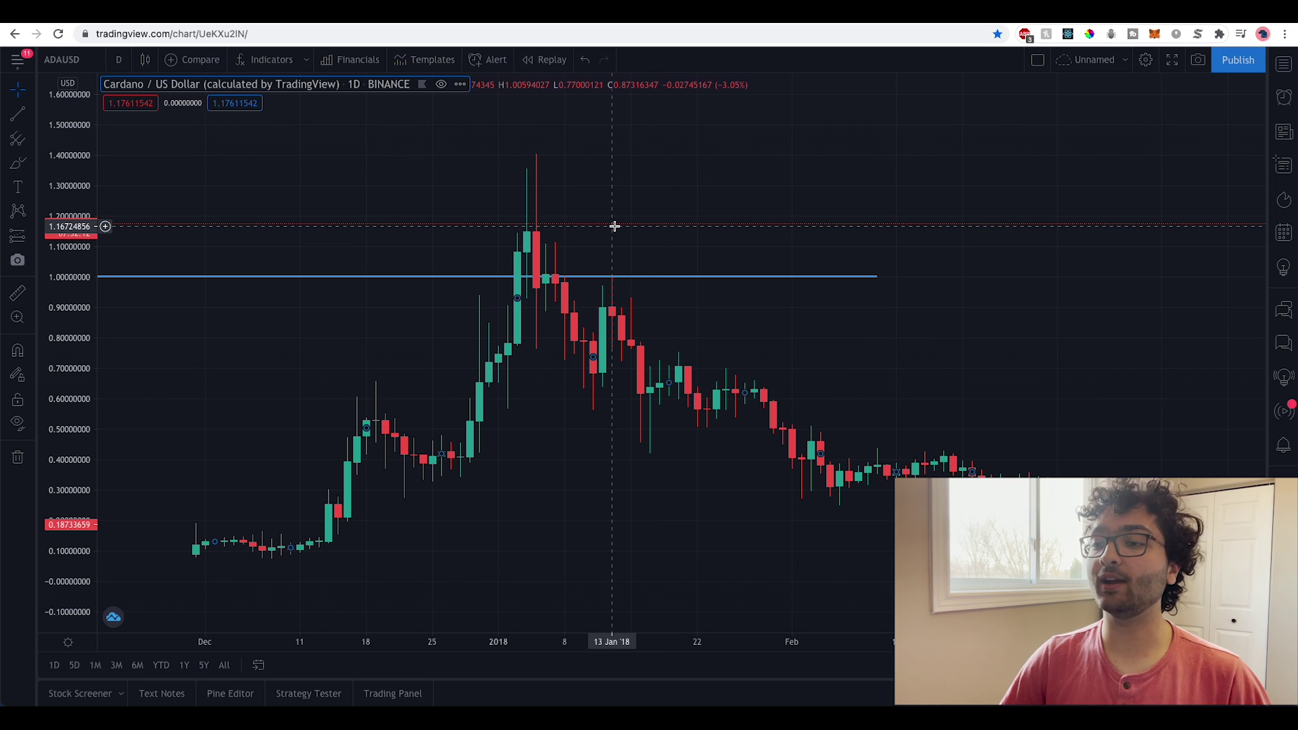
- Move the daily chart forward from 2018 and center the 2021 rally to peaks near 1.55
drag(477, 216, 294, 215)
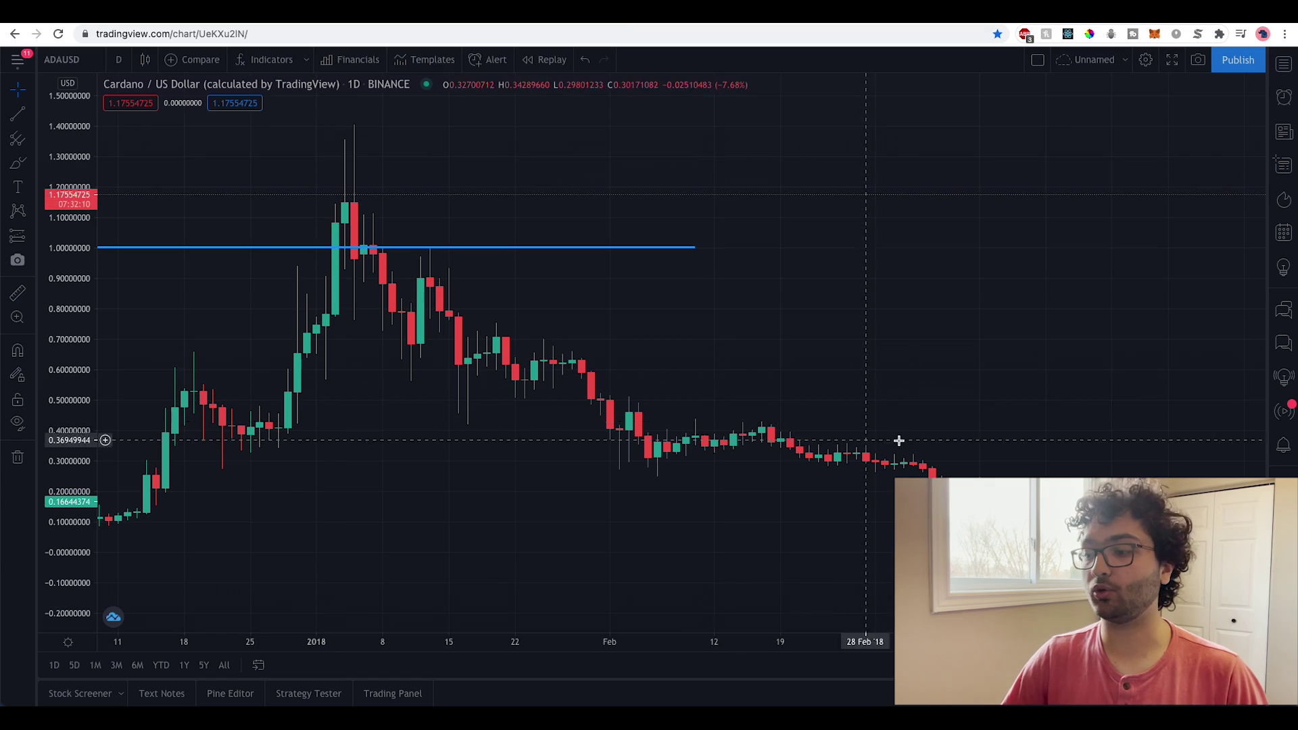
drag(899, 443, 101, 403)
scroll(946, 392, down, 8)
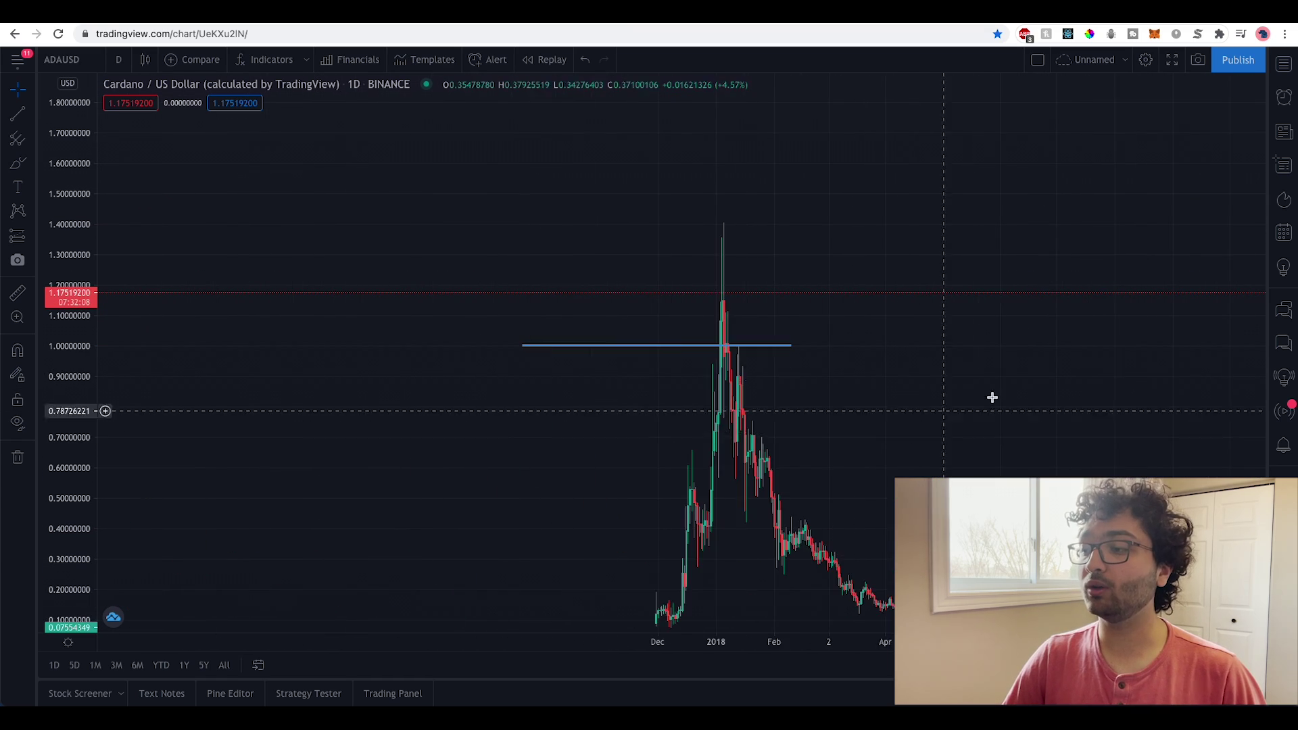
scroll(1048, 358, up, 5)
scroll(811, 379, right, 10)
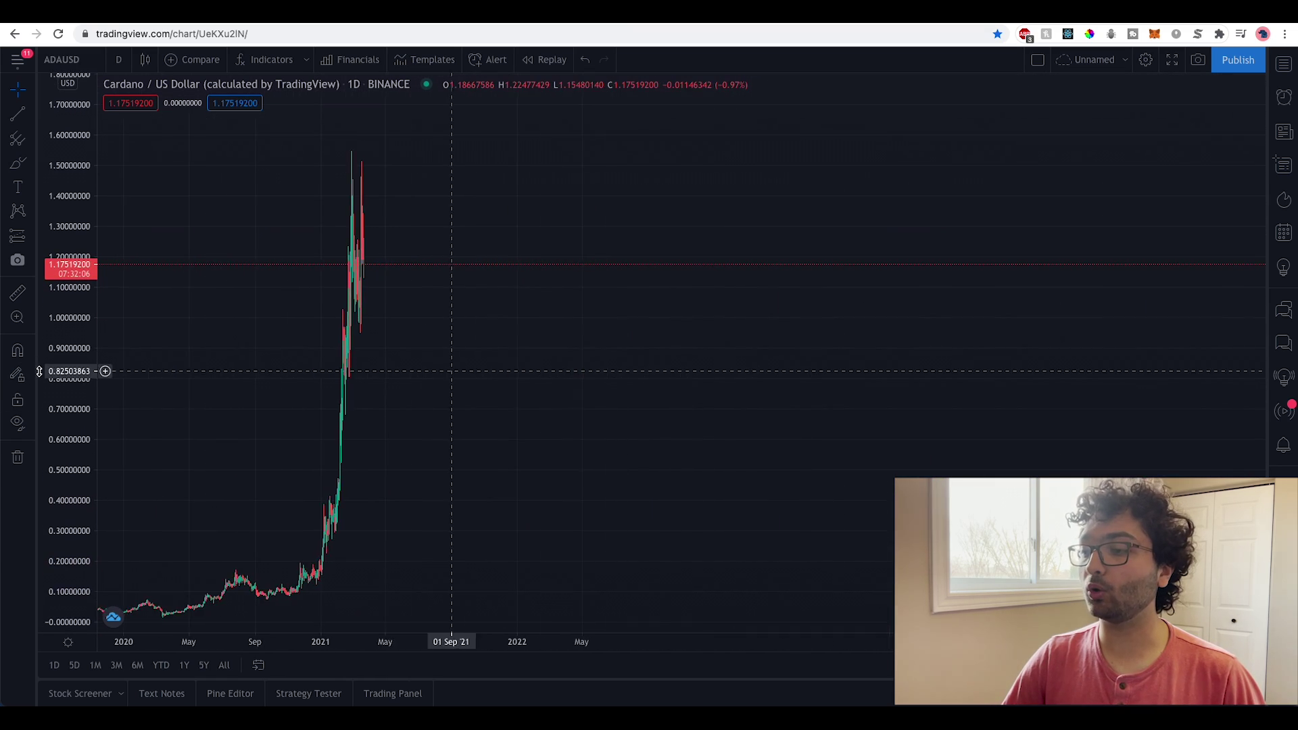
scroll(695, 339, left, 5)
scroll(941, 336, up, 3)
scroll(428, 324, right, 5)
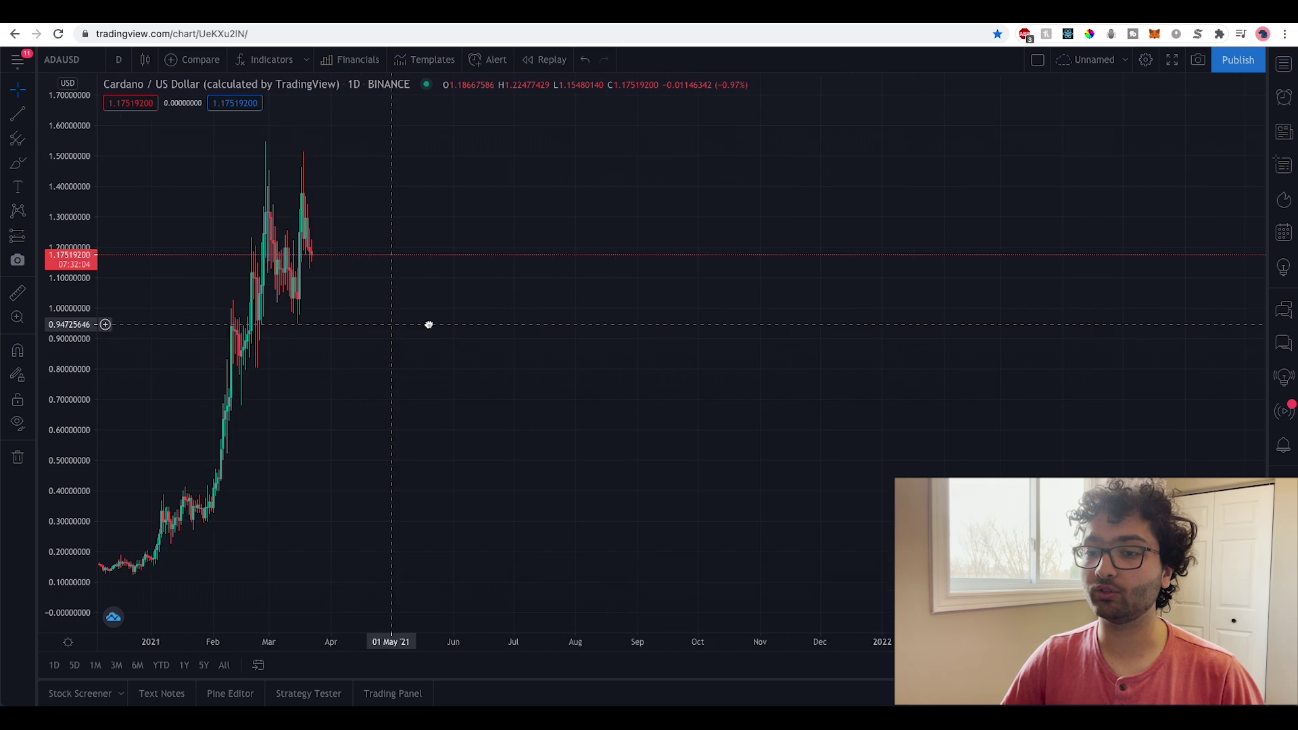
scroll(892, 313, up, 3)
drag(892, 313, 679, 343)
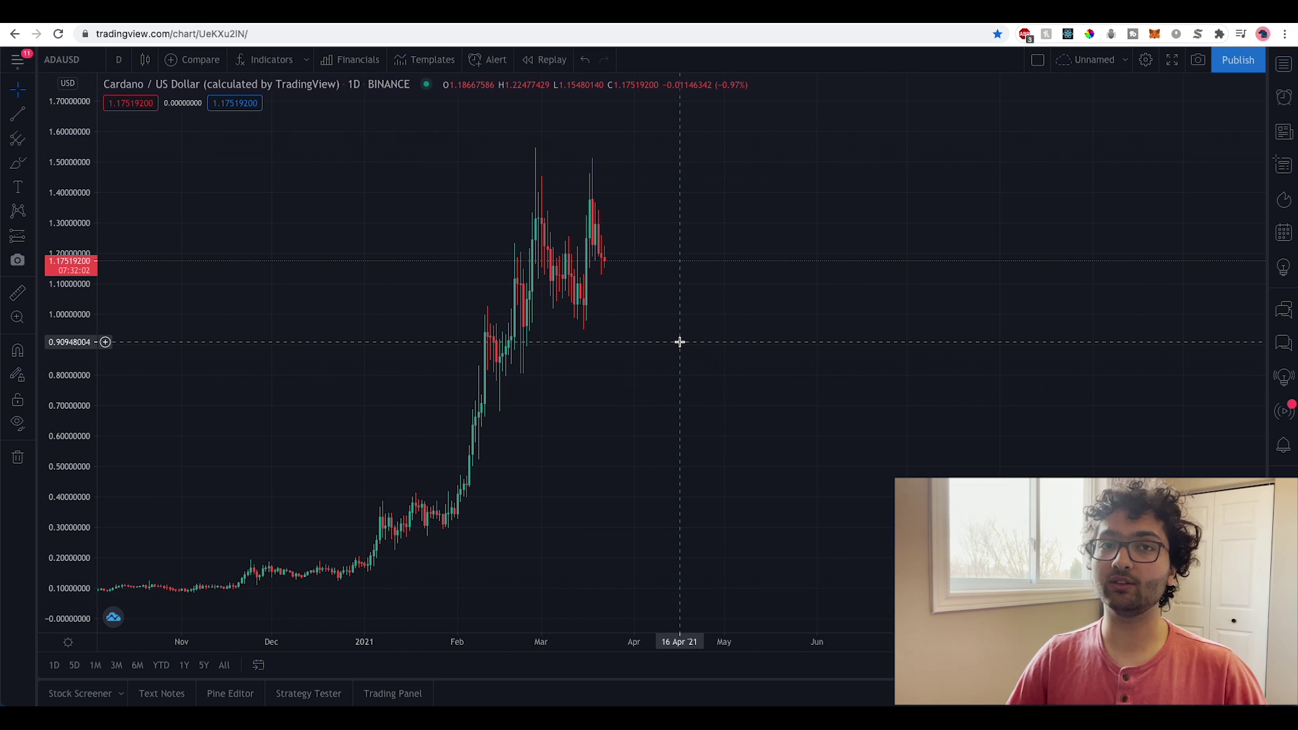